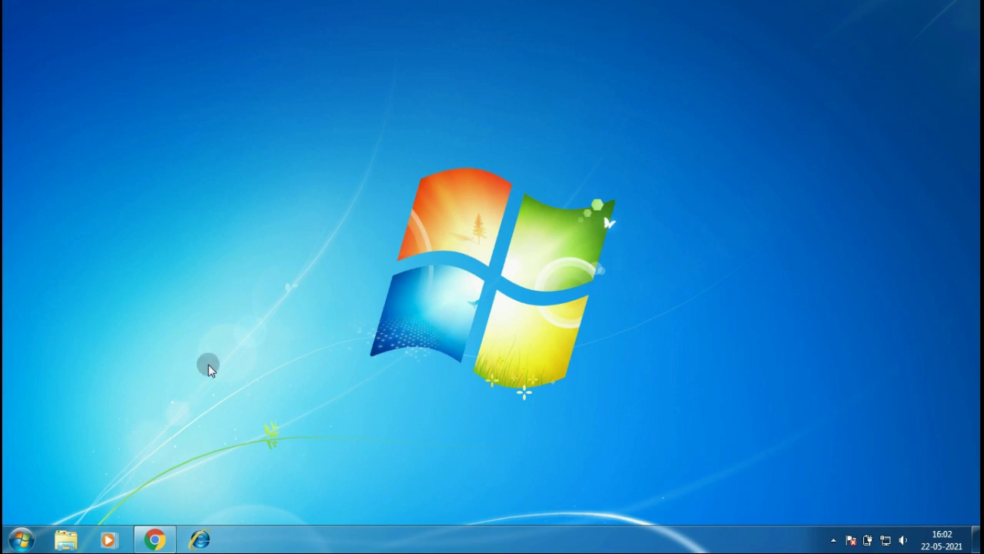
pyautogui.click(155, 539)
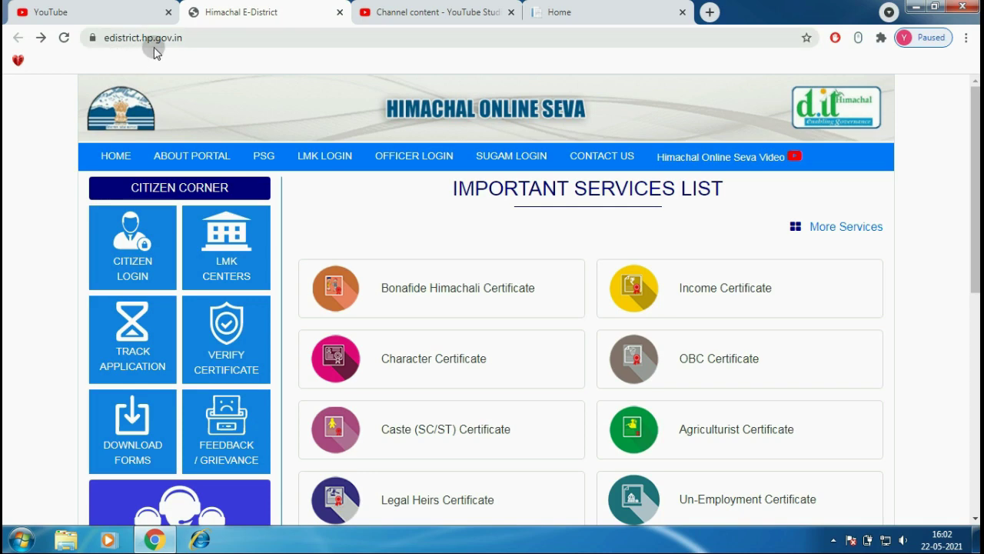
pyautogui.click(191, 39)
pyautogui.click(107, 42)
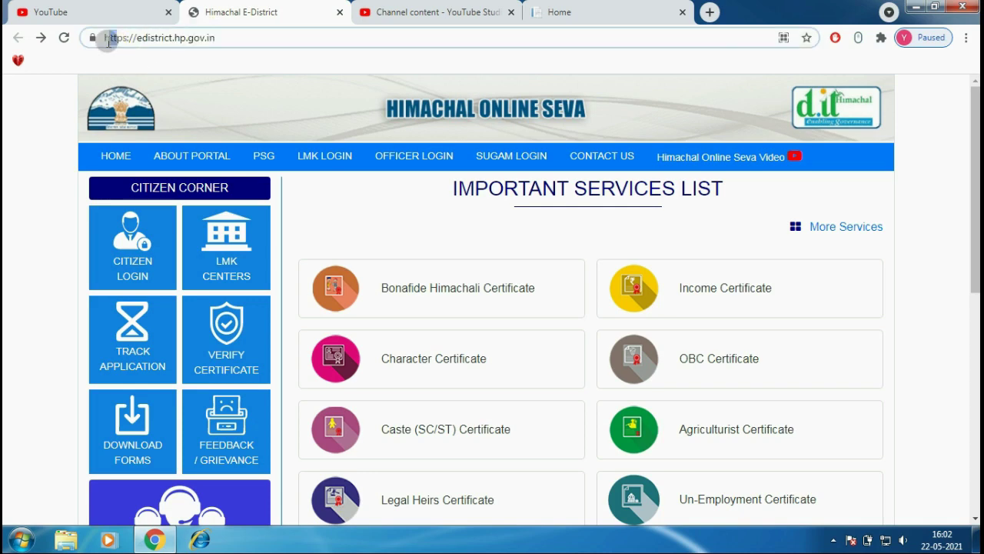
pyautogui.moveTo(227, 39); pyautogui.dragTo(103, 39)
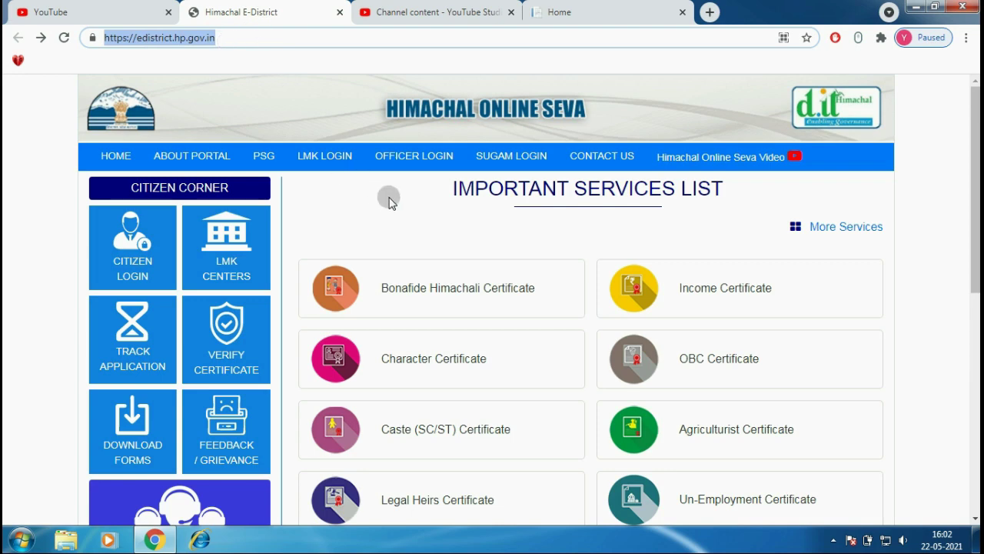
# Look through the important services list and open the BPL Certificate service.
pyautogui.scroll(-1, 389, 201)
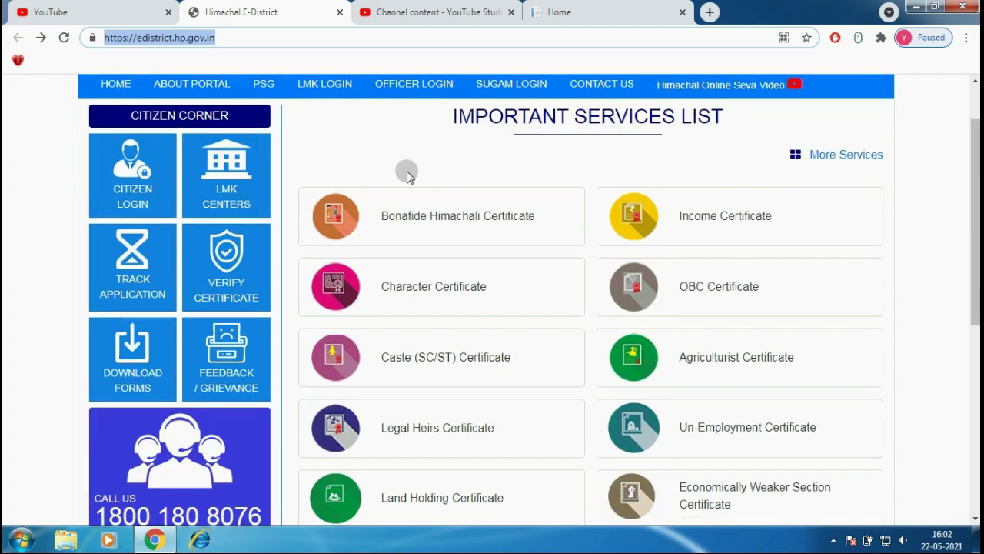
pyautogui.scroll(-2, 584, 161)
pyautogui.scroll(-1, 546, 200)
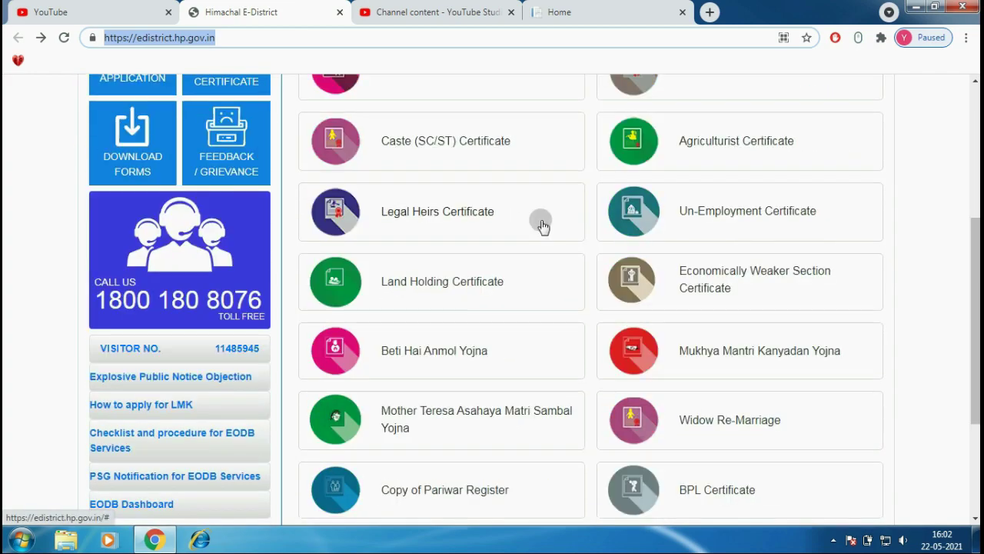
pyautogui.scroll(1, 539, 227)
pyautogui.scroll(1, 535, 229)
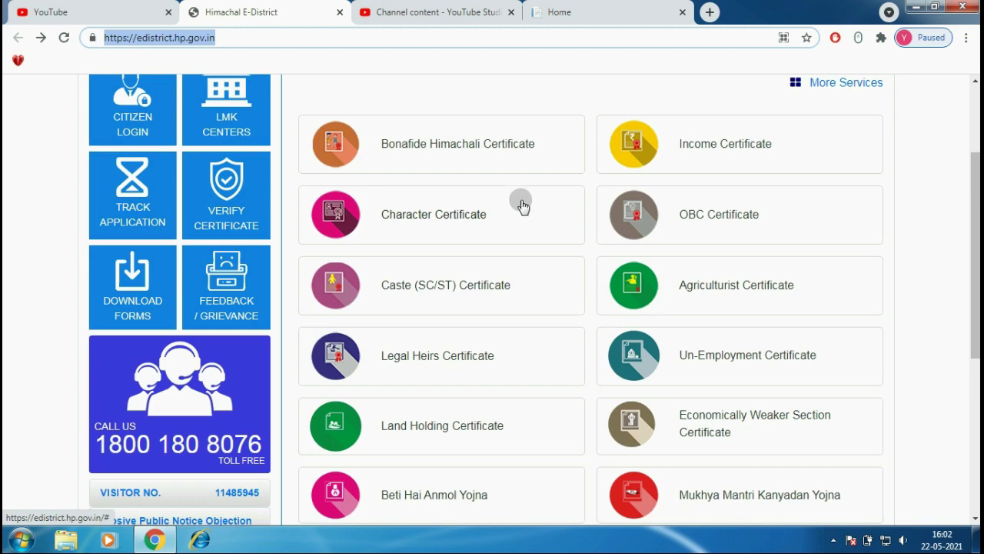
pyautogui.scroll(-1, 664, 240)
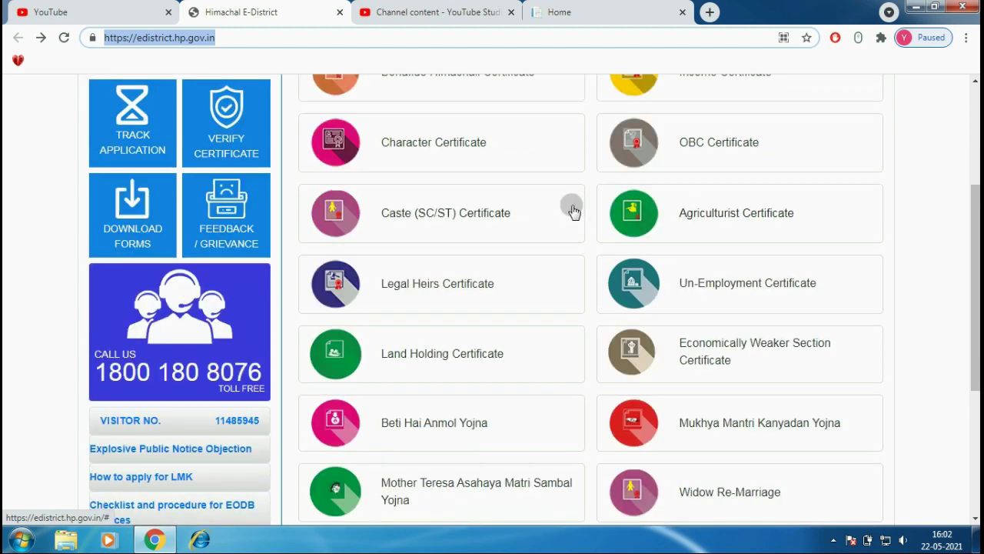
pyautogui.scroll(-2, 573, 219)
pyautogui.scroll(-1, 552, 219)
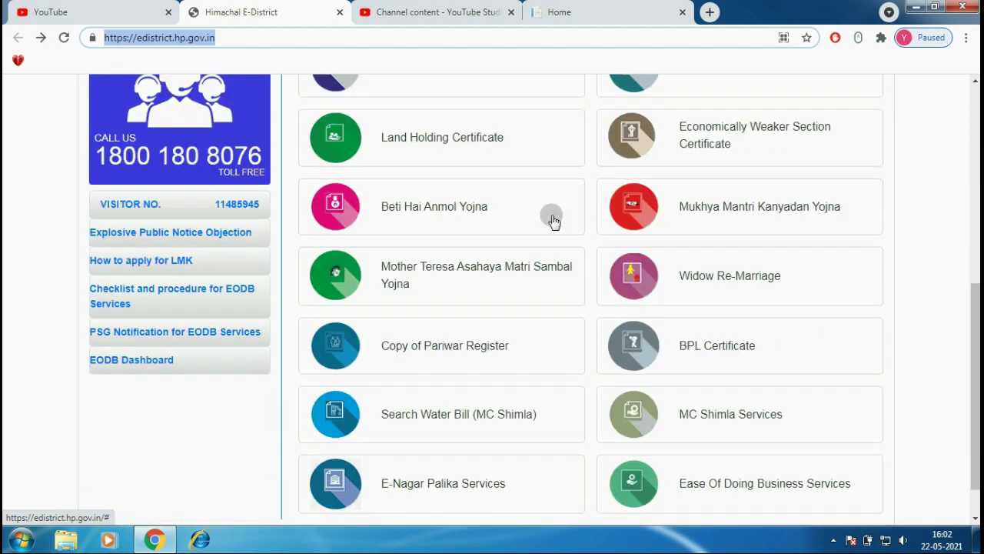
pyautogui.click(678, 345)
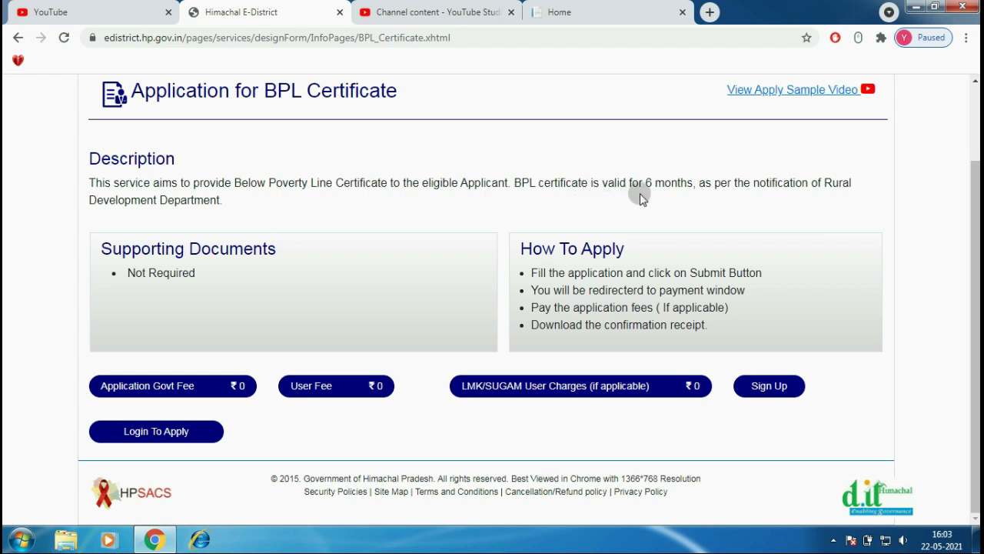
# Read the BPL certificate's validity period, supporting document requirements and How To Apply instructions.
pyautogui.moveTo(651, 184); pyautogui.dragTo(707, 196)
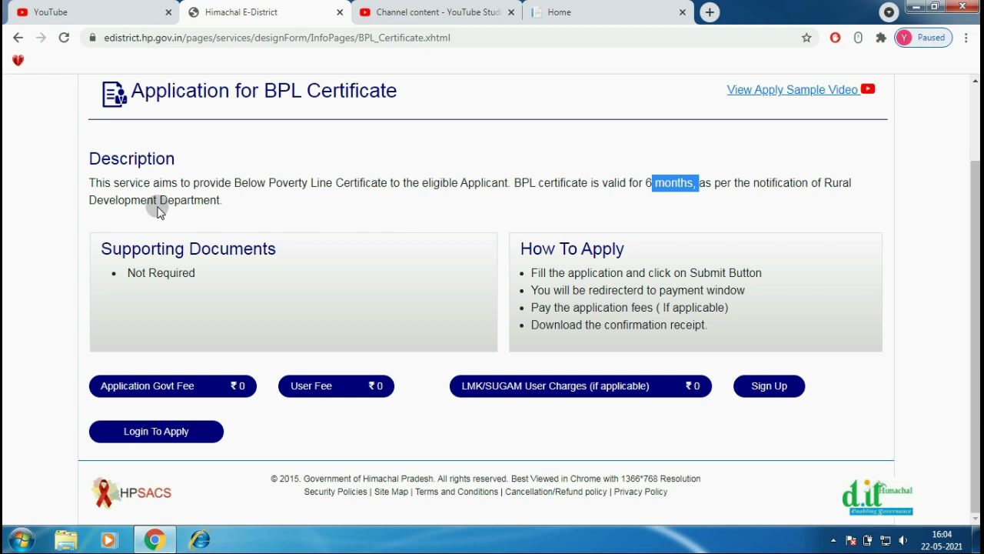
pyautogui.moveTo(103, 246); pyautogui.dragTo(291, 257)
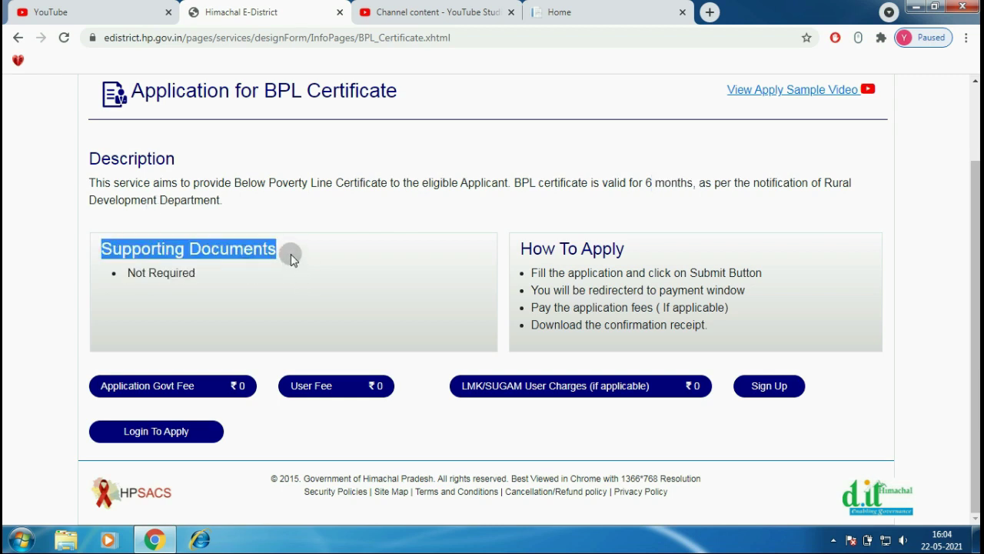
pyautogui.moveTo(126, 274); pyautogui.dragTo(205, 277)
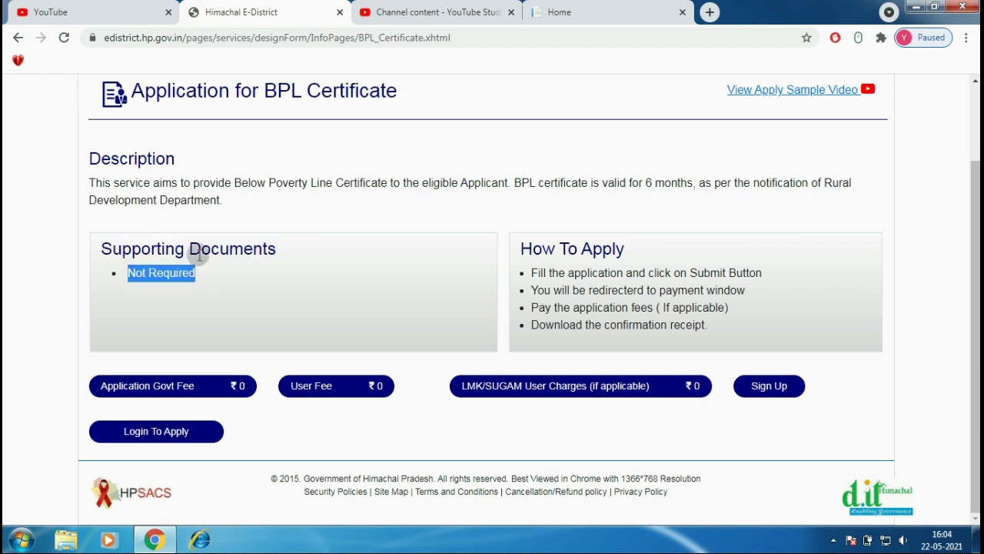
pyautogui.tripleClick(520, 250)
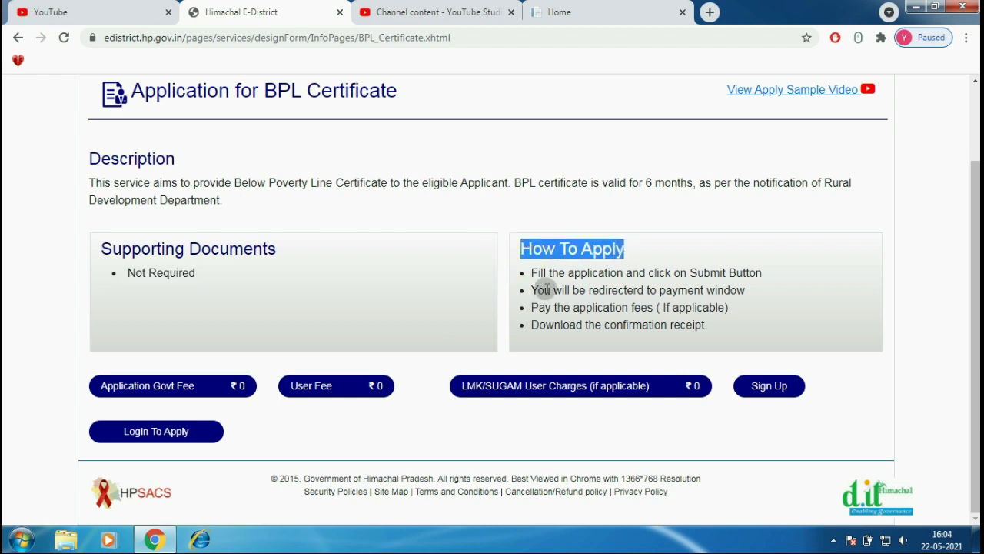
pyautogui.moveTo(541, 274); pyautogui.dragTo(766, 269)
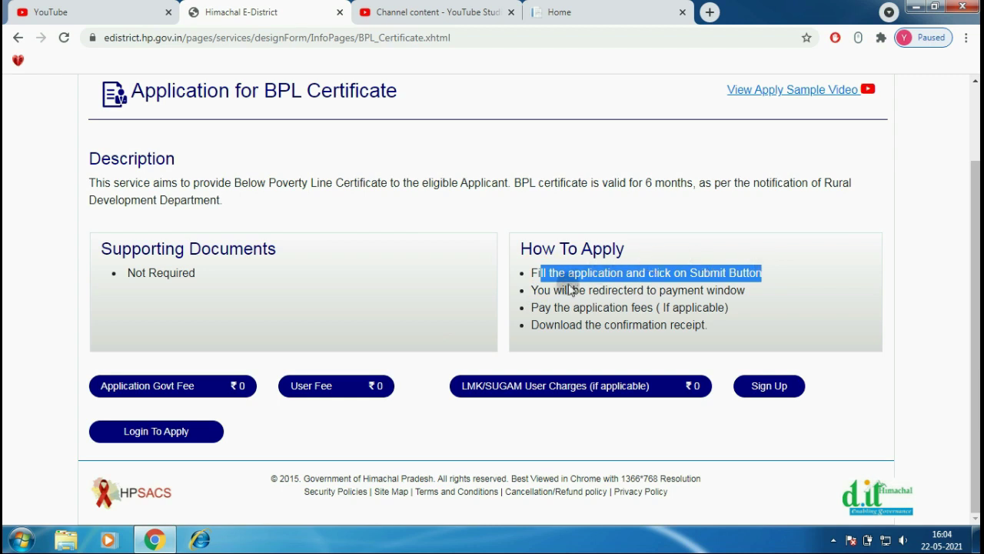
pyautogui.moveTo(538, 291); pyautogui.dragTo(754, 292)
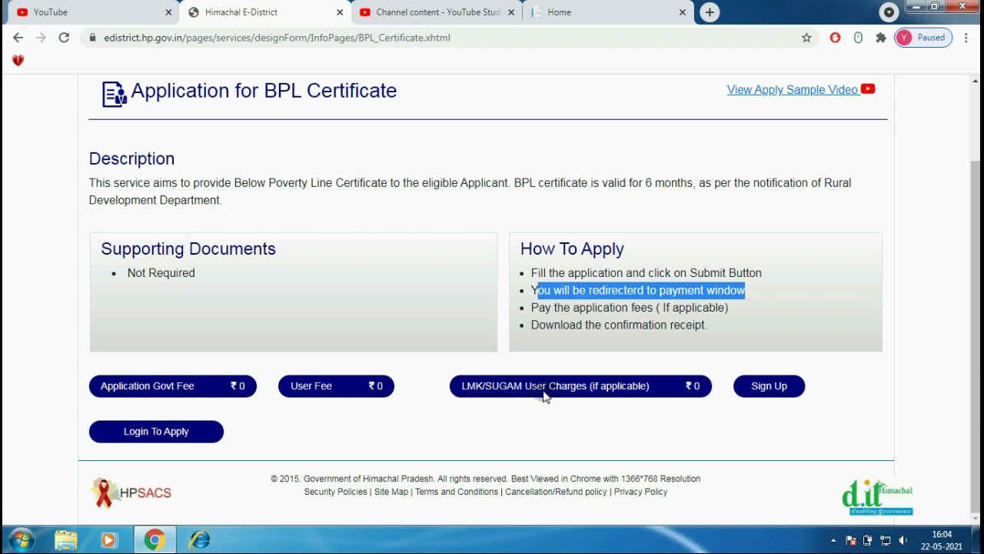
# Open the new user registration form and review its applicant, address and registration detail fields, starting at the Aadhaar number.
pyautogui.click(681, 386)
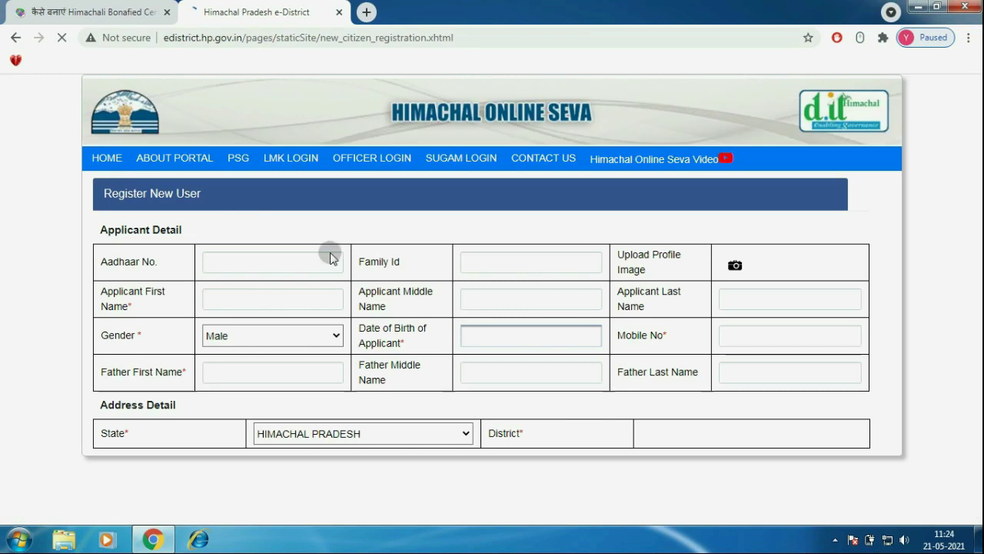
pyautogui.scroll(-4, 332, 261)
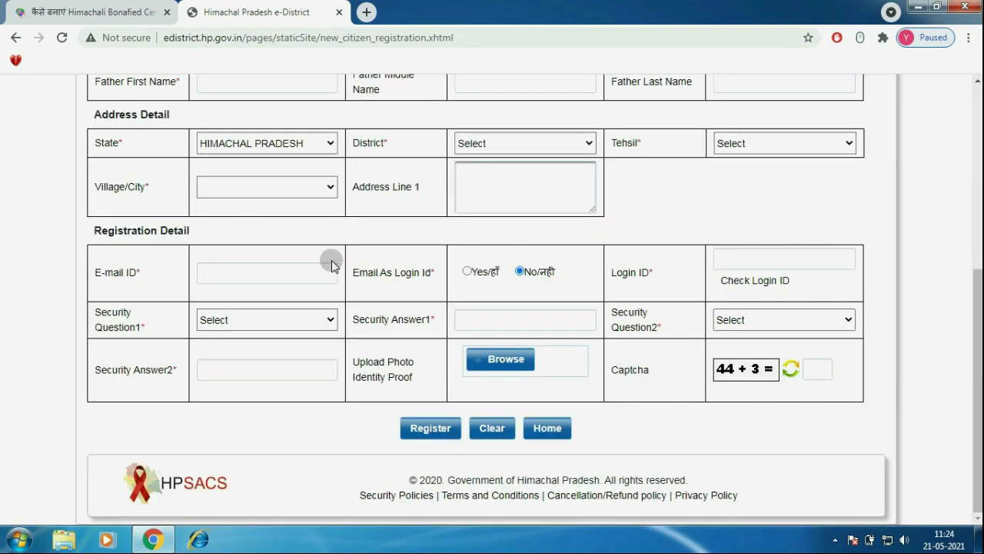
pyautogui.scroll(3, 323, 300)
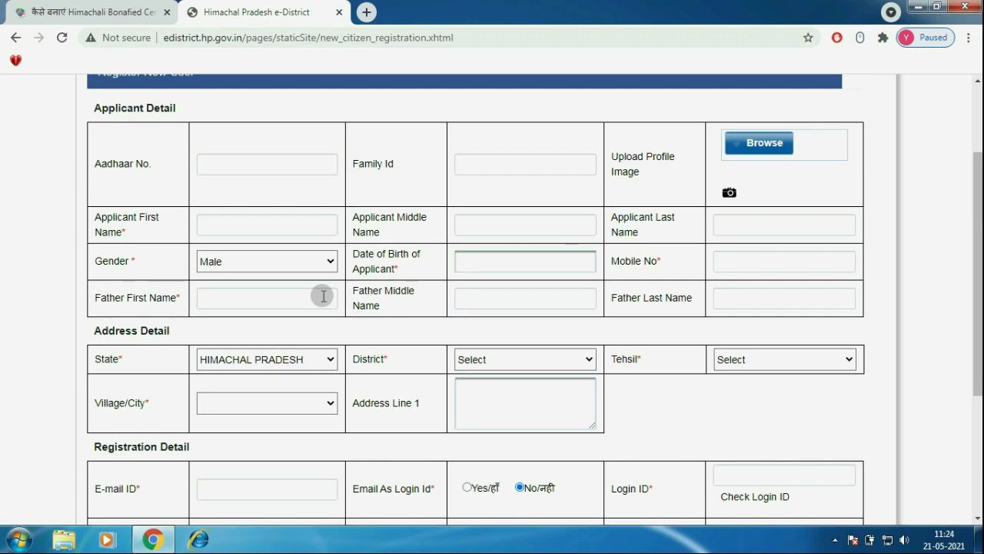
pyautogui.scroll(3, 323, 297)
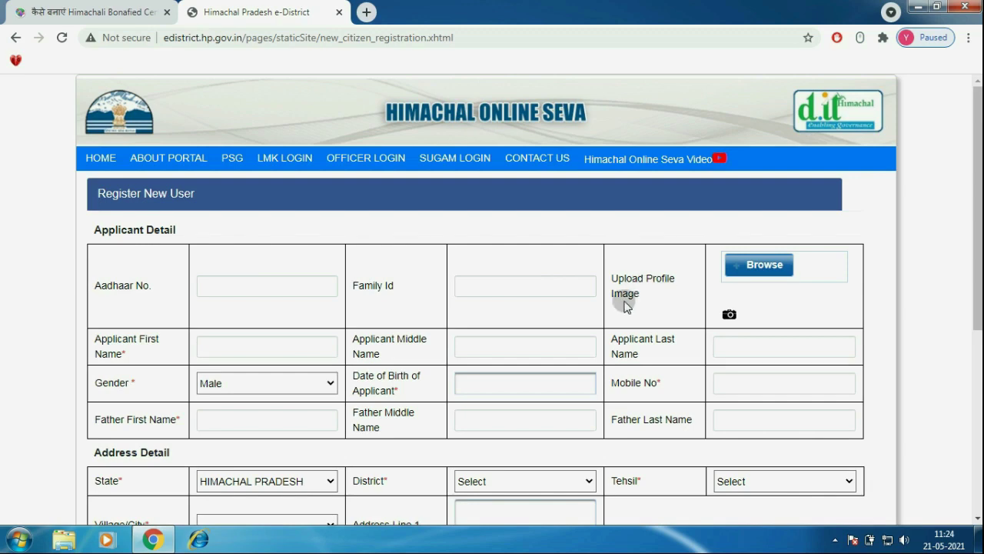
pyautogui.scroll(-1, 282, 310)
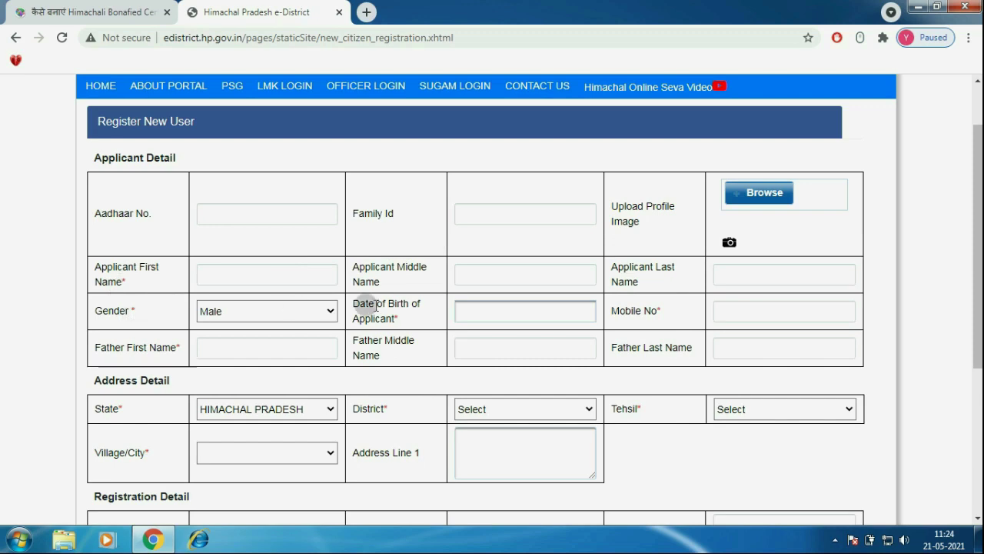
pyautogui.scroll(-2, 266, 329)
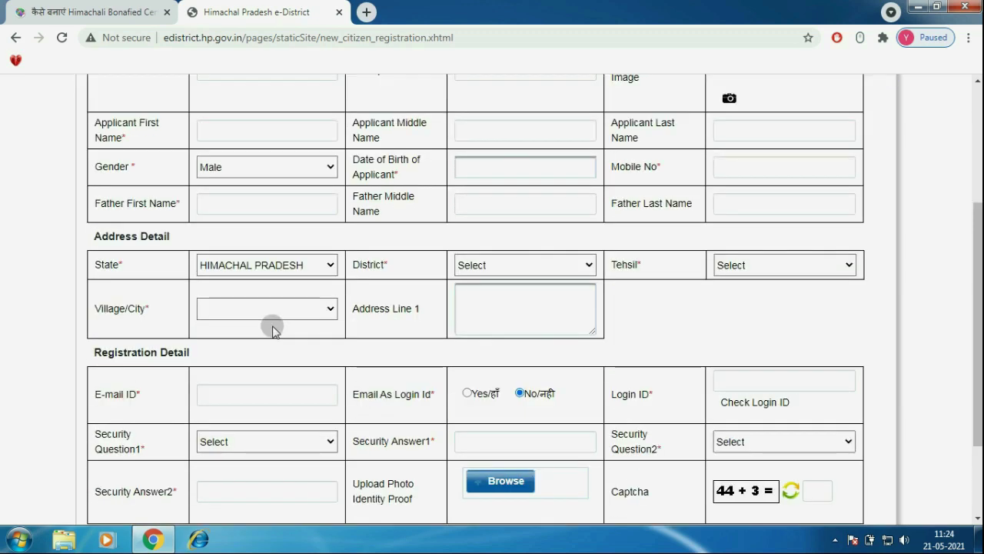
pyautogui.scroll(-2, 273, 329)
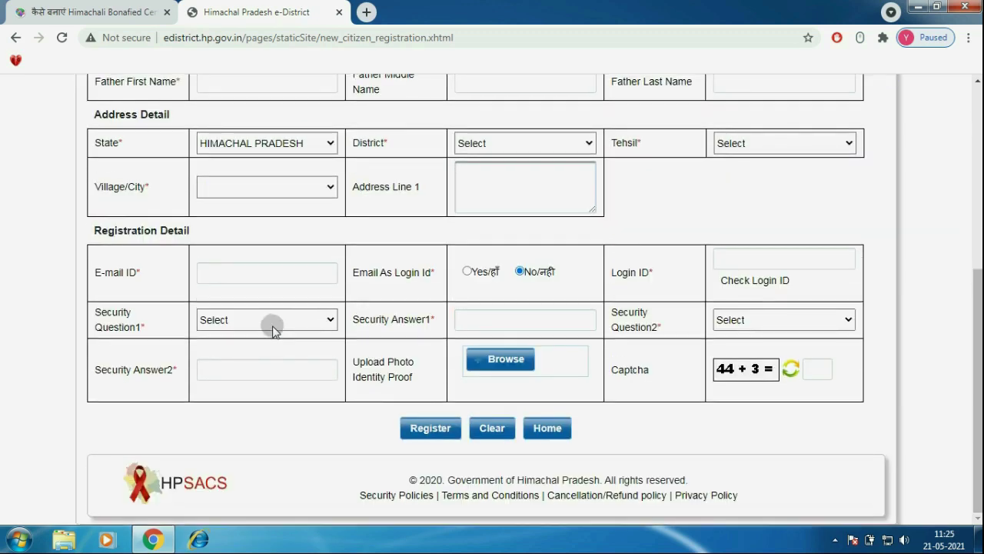
pyautogui.scroll(1, 273, 329)
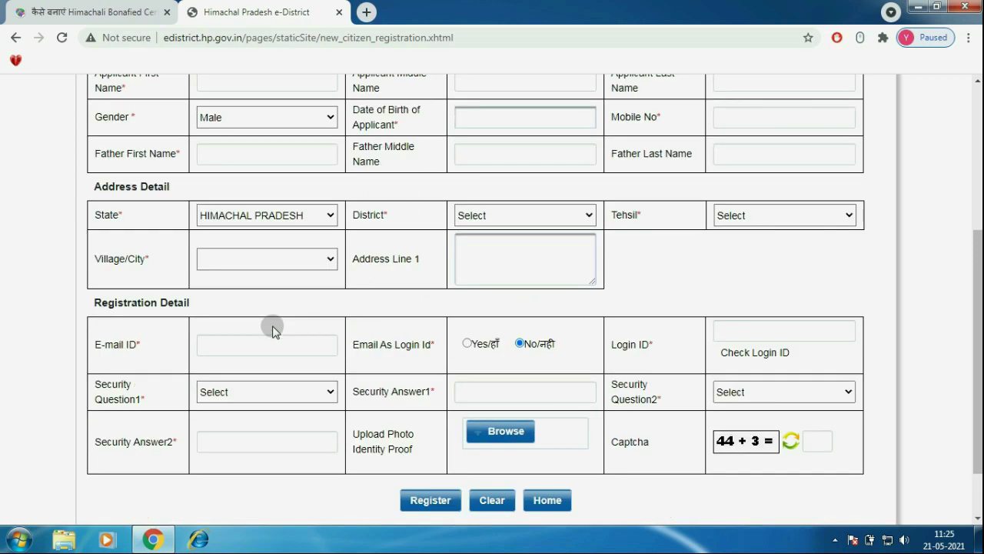
pyautogui.scroll(2, 273, 330)
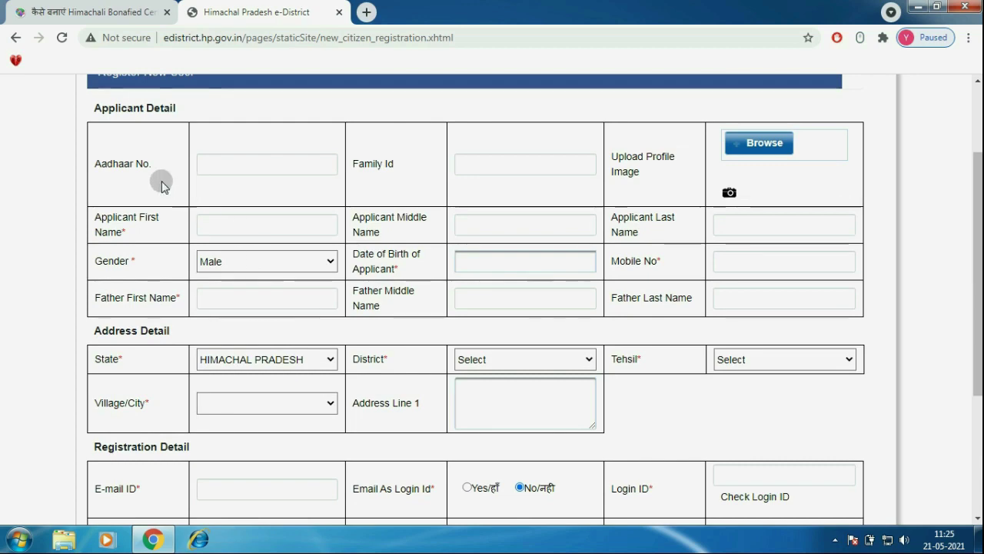
pyautogui.click(214, 165)
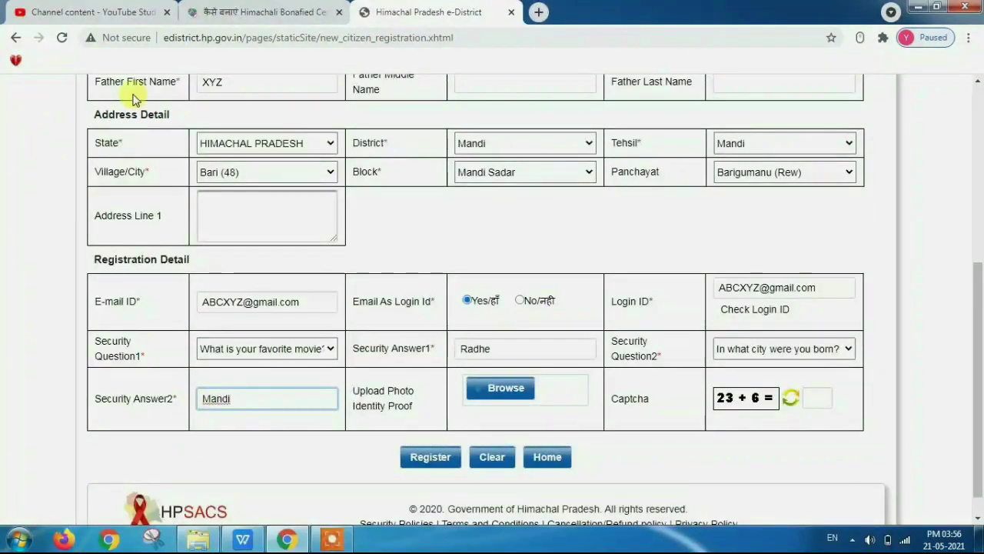
# Enter 29 as the captcha answer, check the completed registration form and register the new user.
pyautogui.click(815, 394)
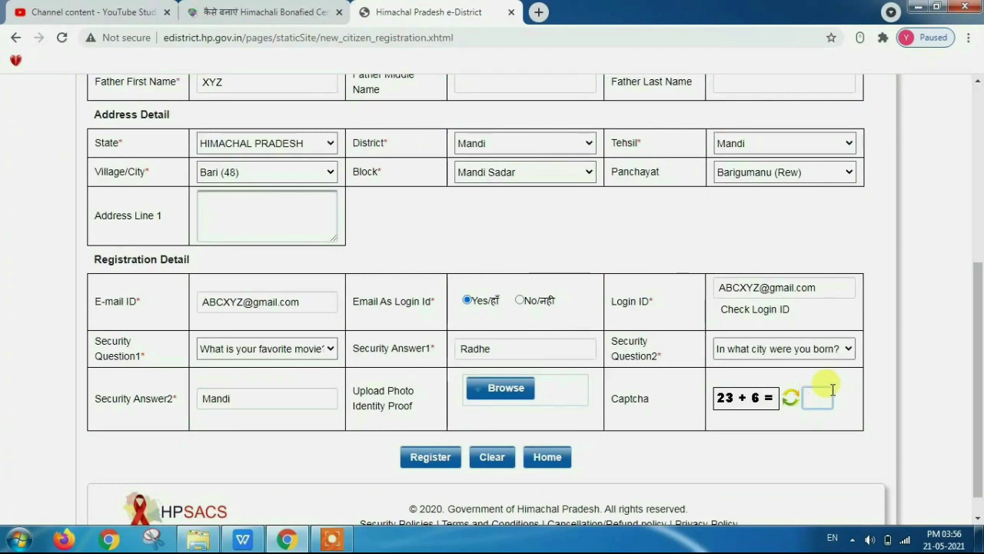
pyautogui.write('29')
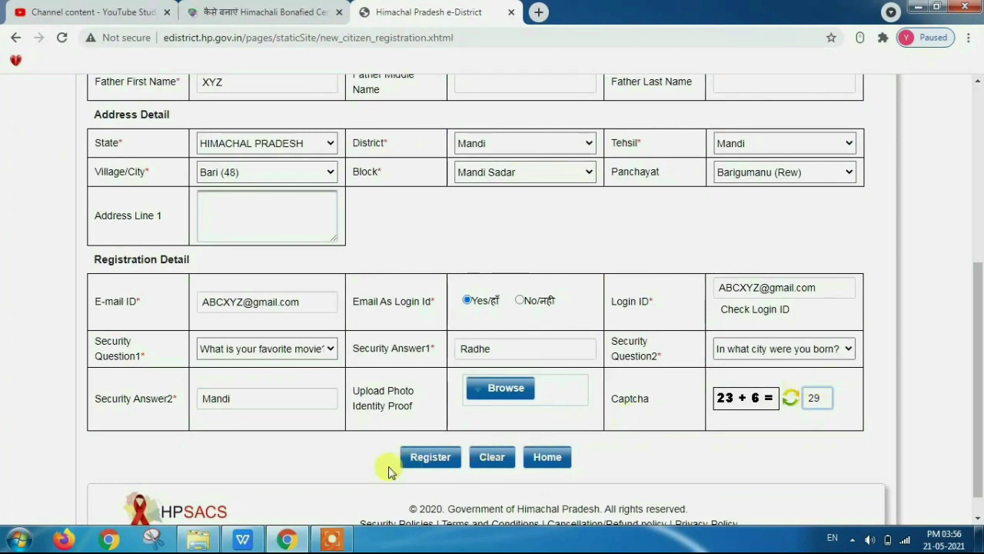
pyautogui.scroll(4, 354, 362)
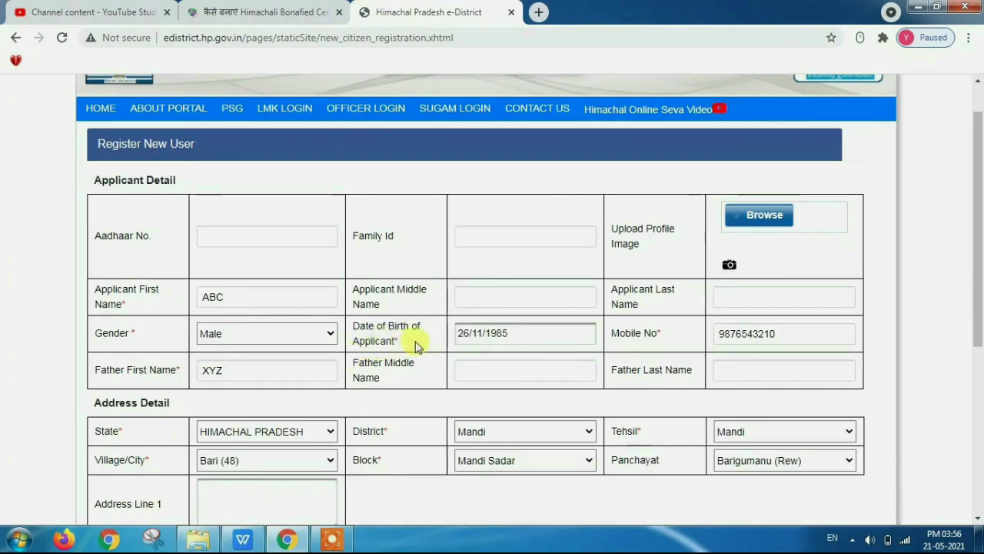
pyautogui.scroll(-1, 413, 345)
pyautogui.scroll(-3, 414, 344)
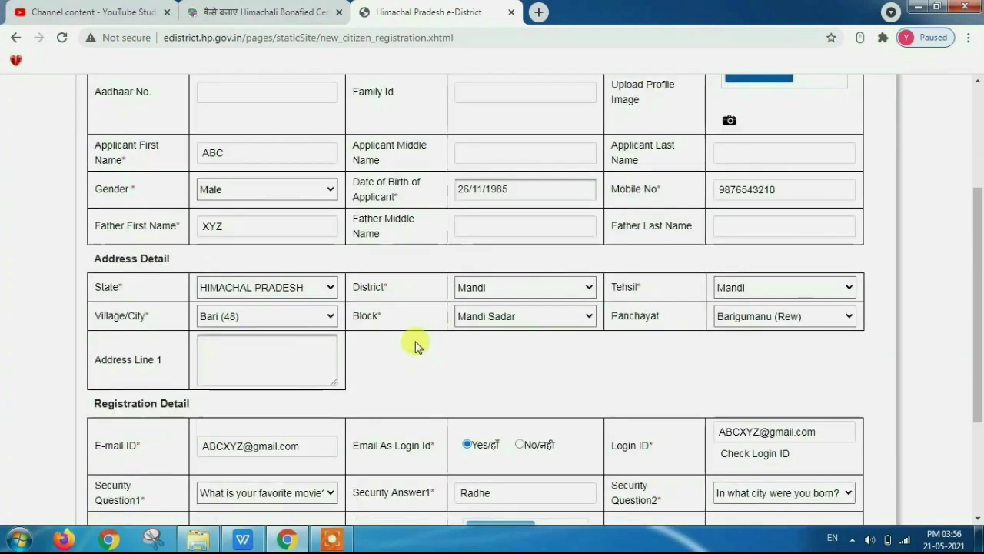
pyautogui.click(432, 431)
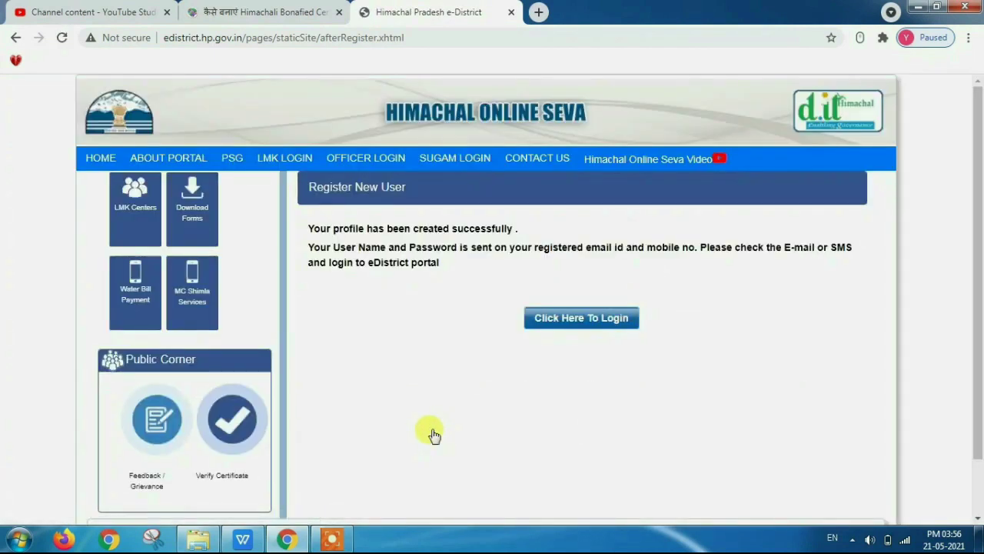
# Review the BPL certificate application's description, supporting documents, How to apply instructions and application fee on the dashboard.
pyautogui.scroll(-2, 433, 435)
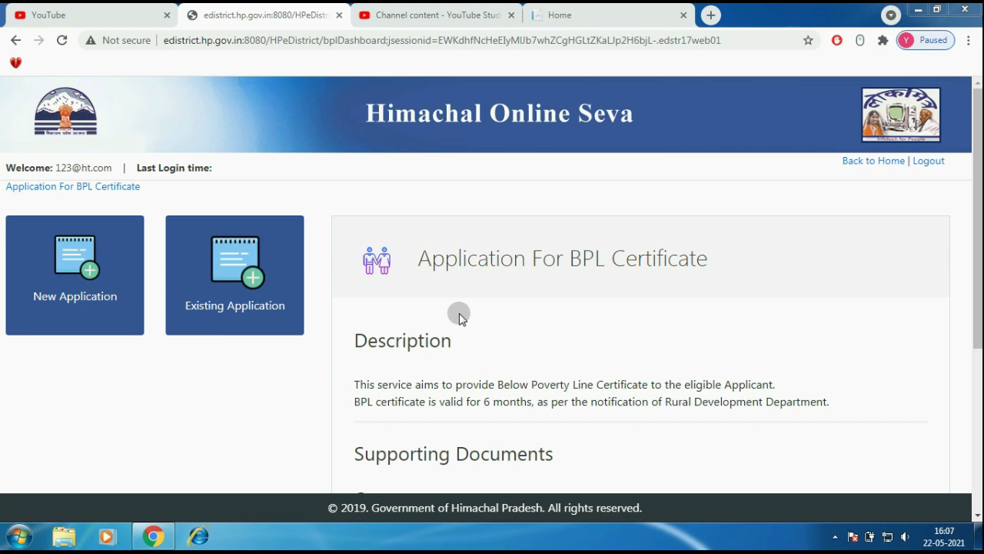
pyautogui.scroll(-3, 532, 292)
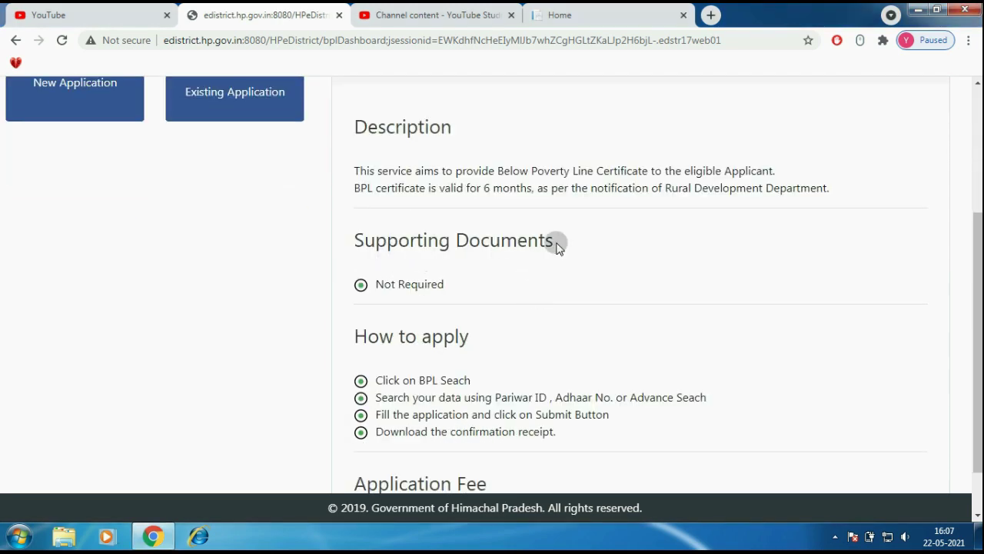
pyautogui.scroll(-1, 525, 301)
pyautogui.scroll(-1, 522, 300)
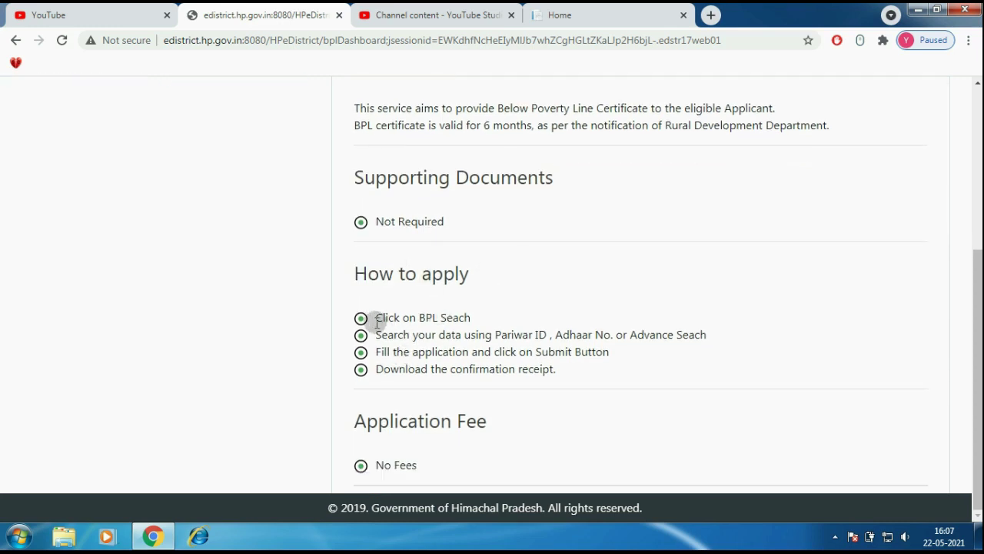
pyautogui.scroll(1, 419, 319)
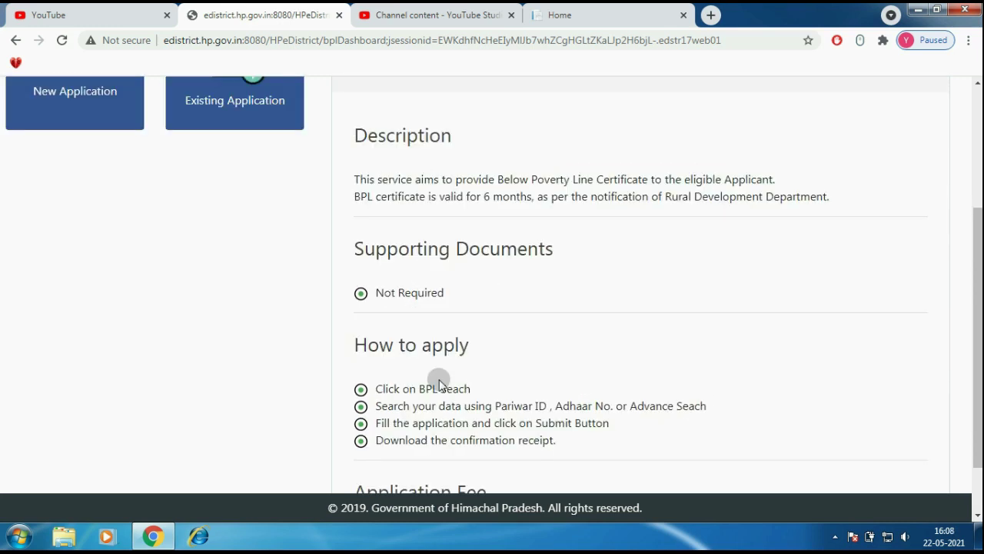
pyautogui.scroll(3, 438, 384)
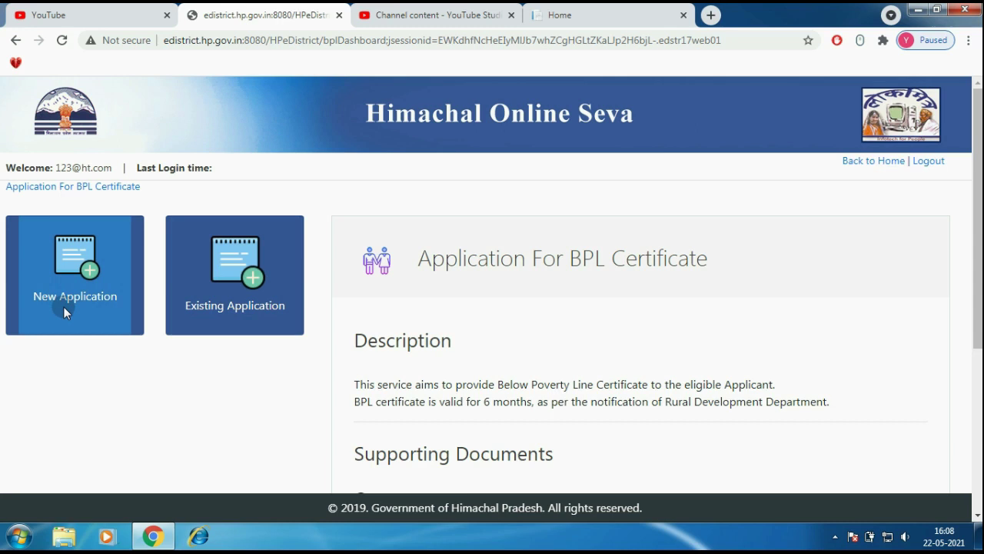
# Check the list of existing BPL applications and start a new BPL certificate application.
pyautogui.click(237, 266)
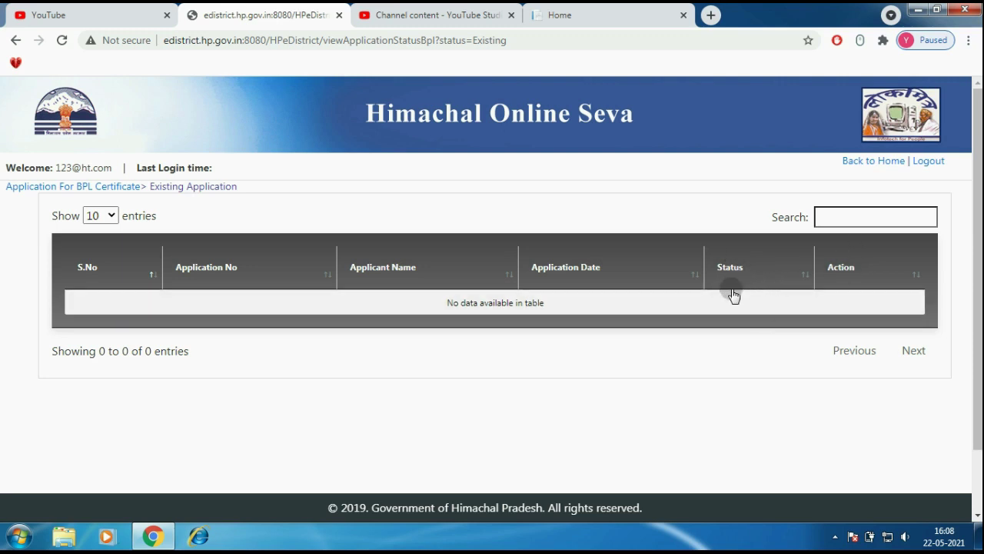
pyautogui.click(13, 43)
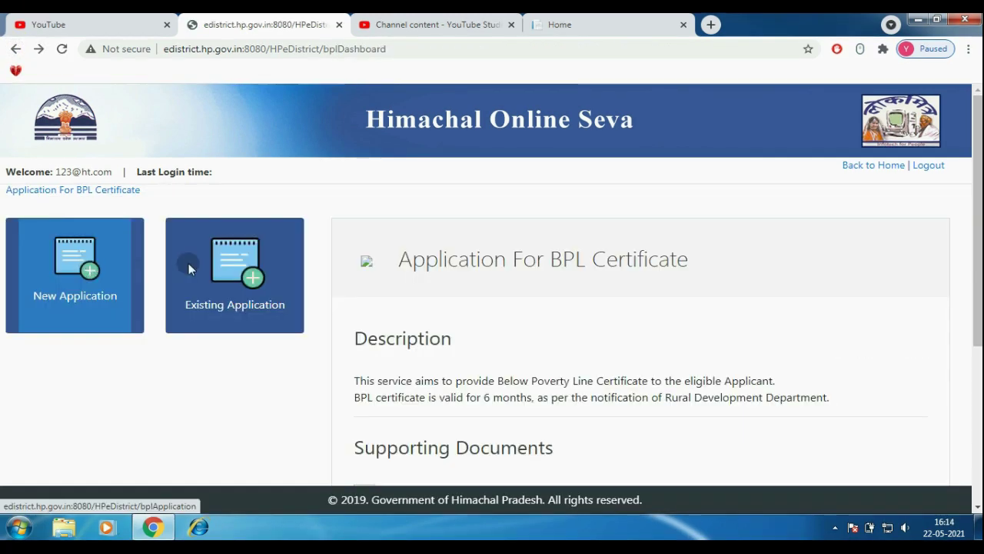
pyautogui.click(65, 266)
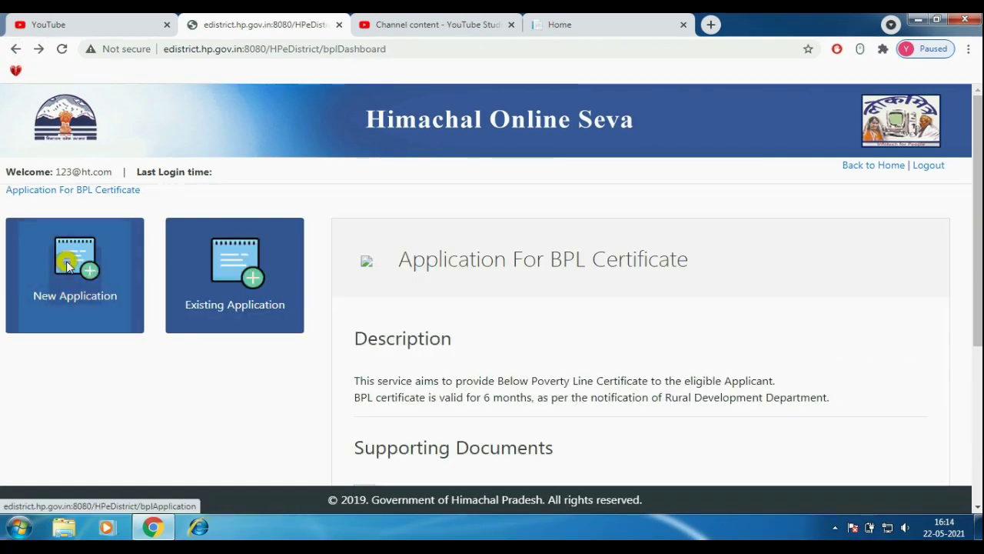
pyautogui.click(66, 261)
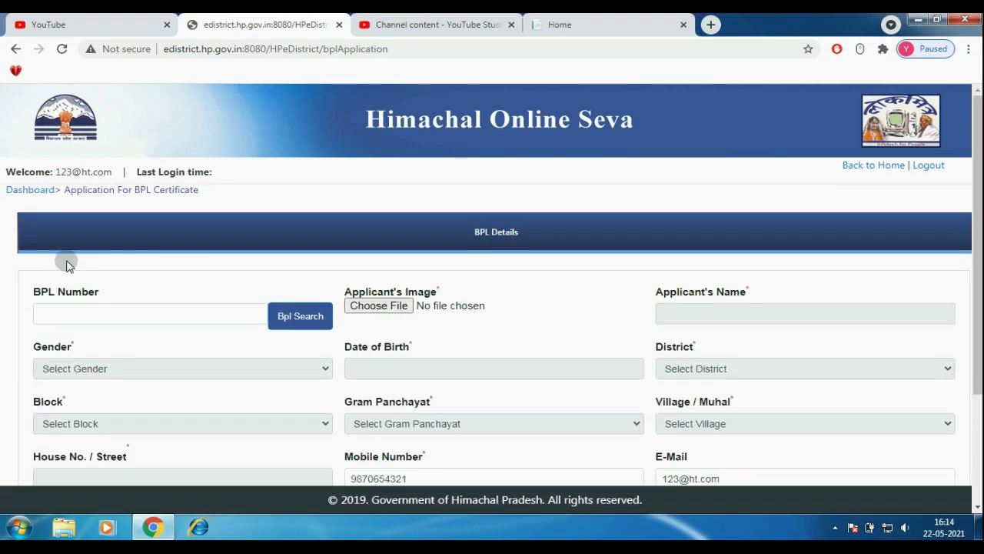
# Open the BPL search and compare its search options by name, Aadhaar and family number.
pyautogui.scroll(-1, 81, 281)
pyautogui.click(291, 256)
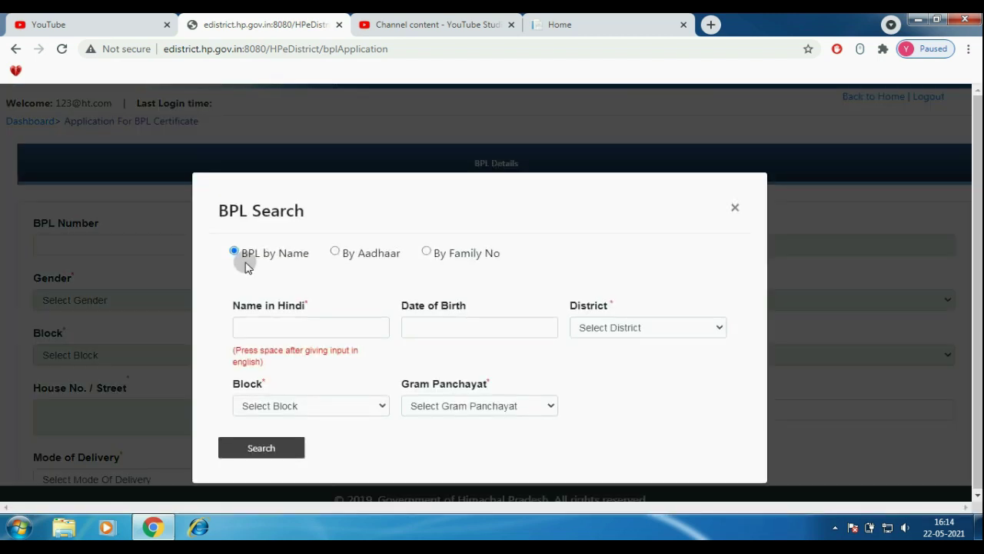
pyautogui.click(337, 254)
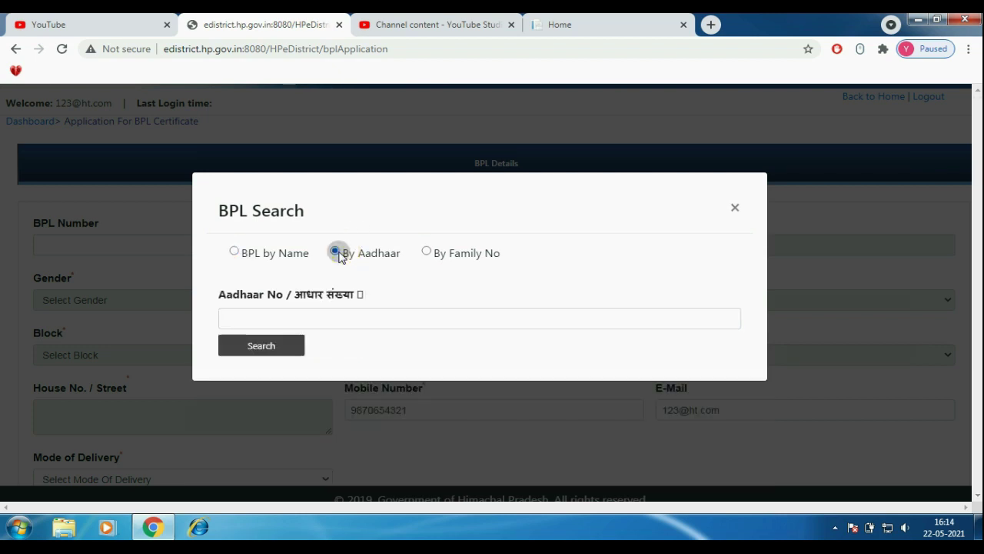
pyautogui.click(429, 253)
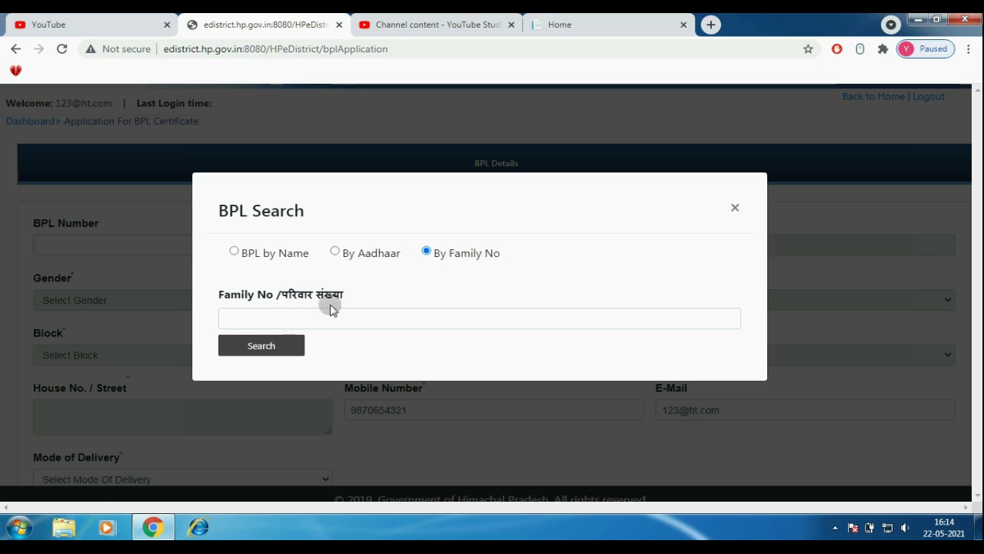
pyautogui.click(234, 251)
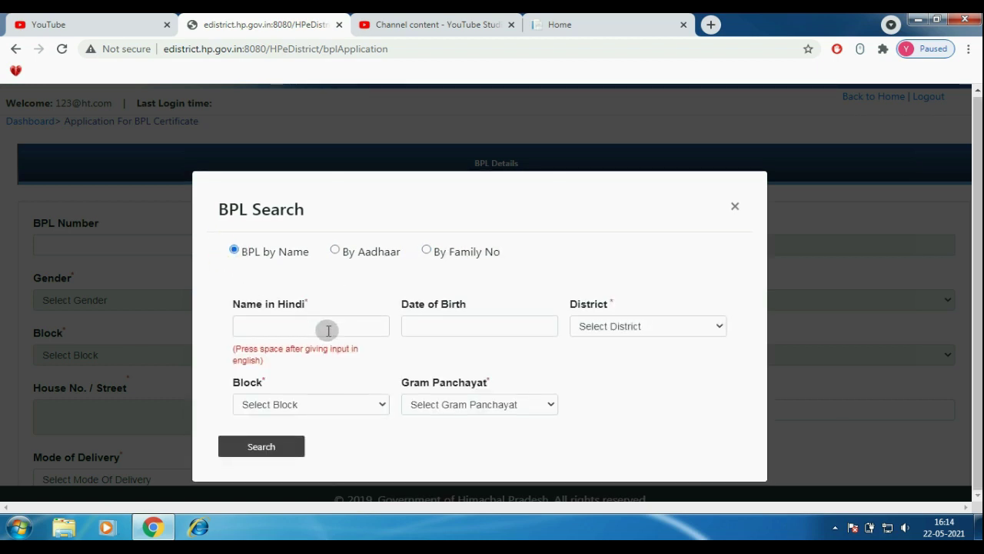
# Review the name search's Hindi name, date of birth, district, block and gram panchayat fields.
pyautogui.click(350, 328)
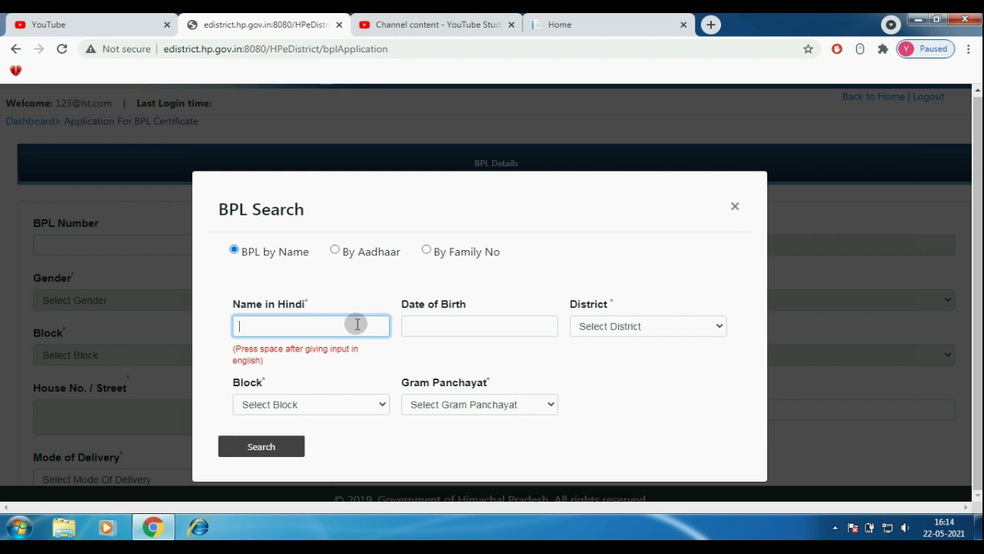
pyautogui.click(460, 328)
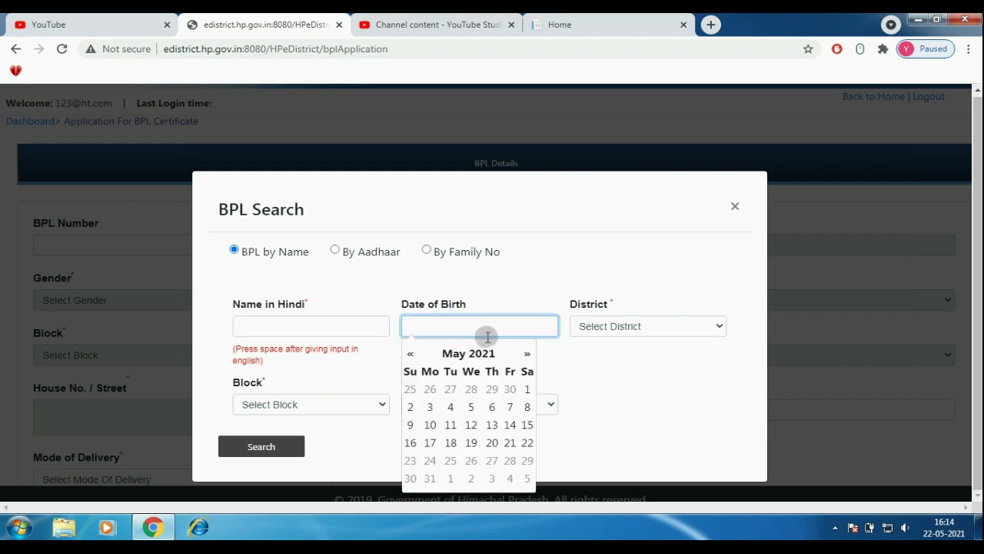
pyautogui.click(625, 328)
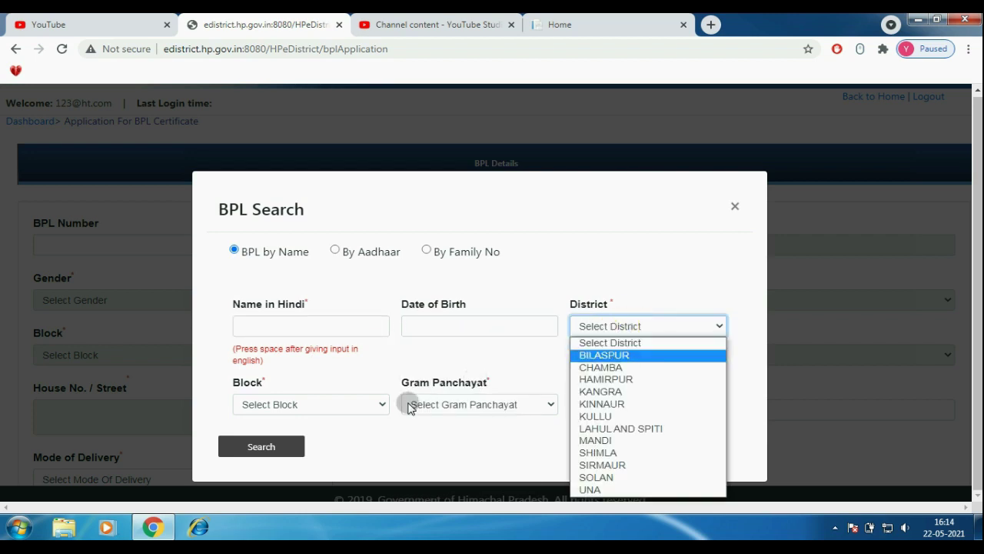
pyautogui.click(367, 406)
pyautogui.click(367, 406)
pyautogui.click(492, 406)
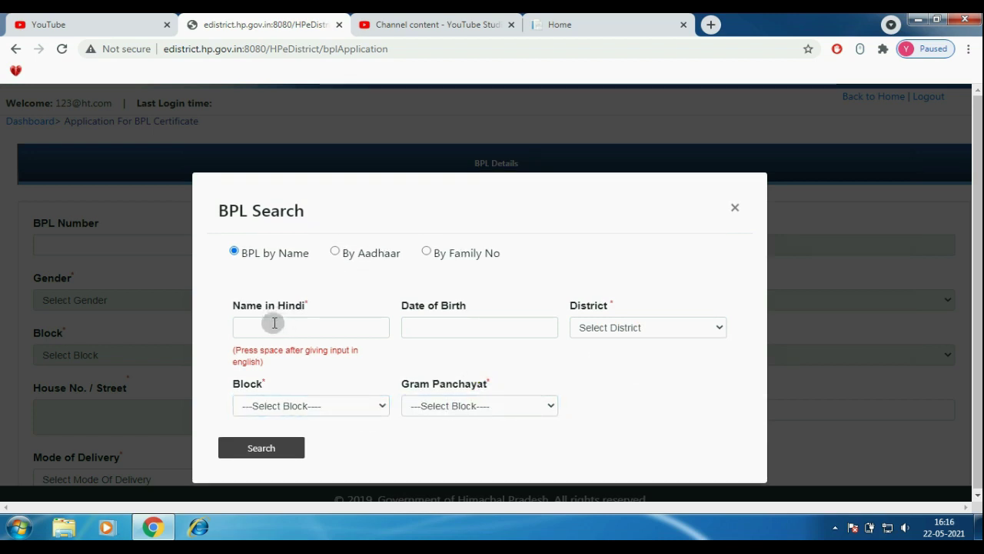
# Examine the Aadhaar number option of the BPL search and close the search dialog.
pyautogui.click(335, 254)
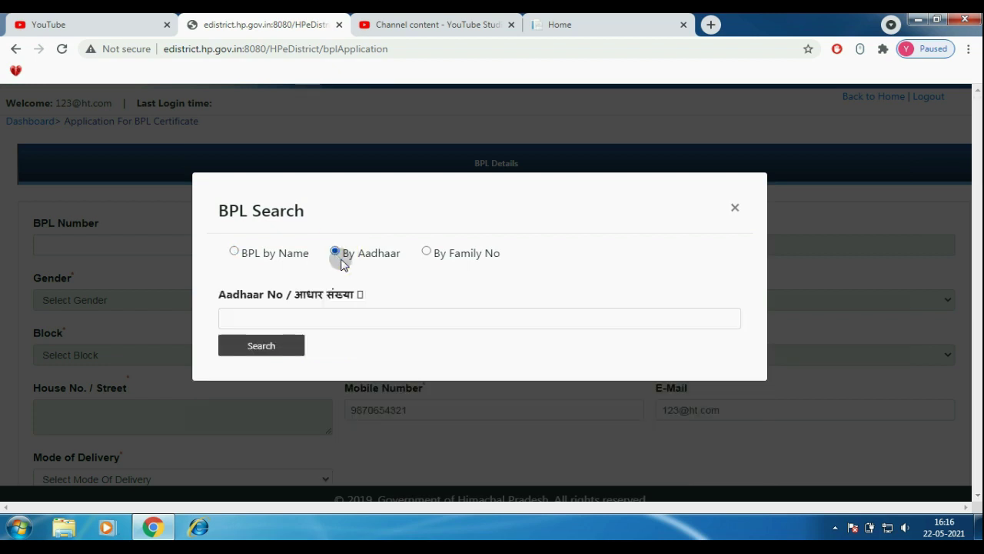
pyautogui.click(268, 356)
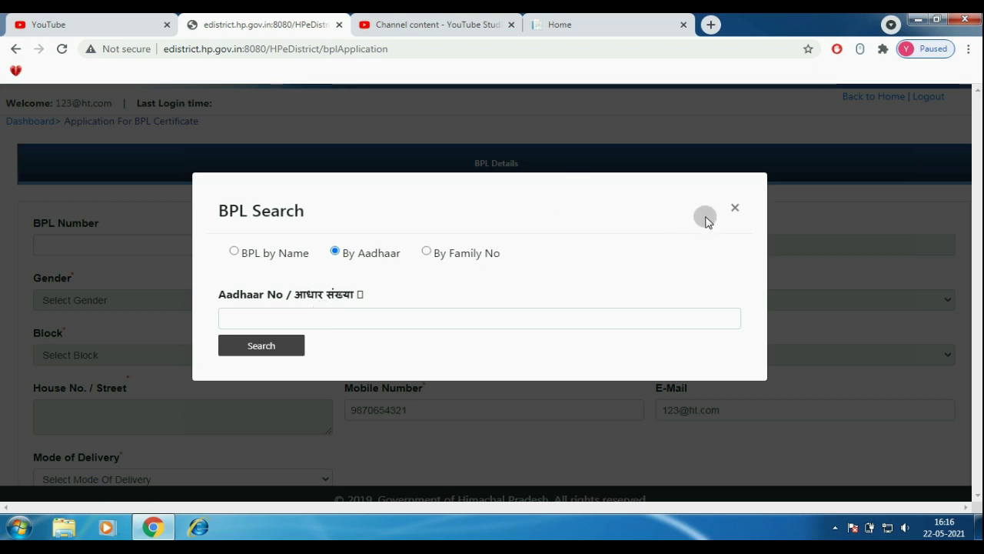
pyautogui.click(735, 209)
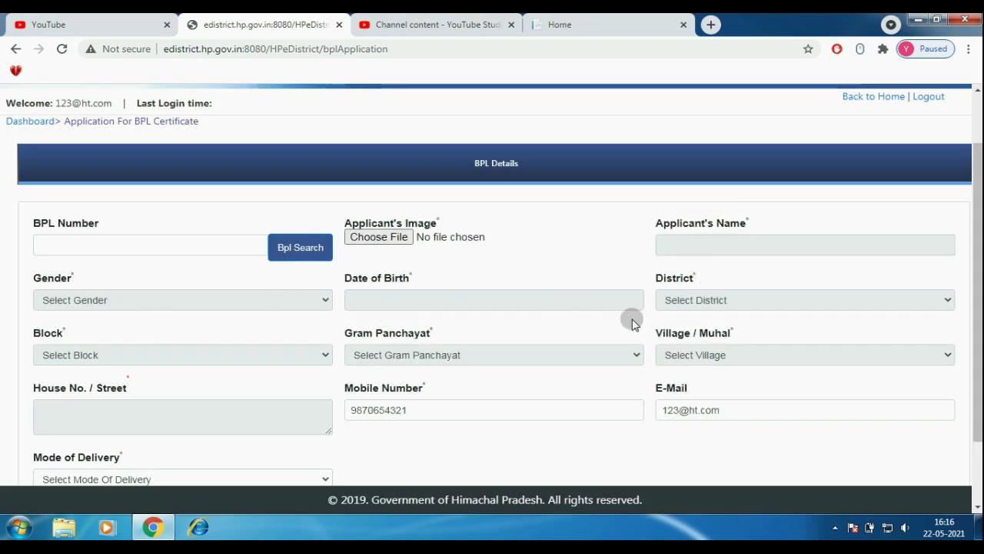
# Set the mode of delivery to Online and submit the BPL certificate application.
pyautogui.scroll(-2, 250, 388)
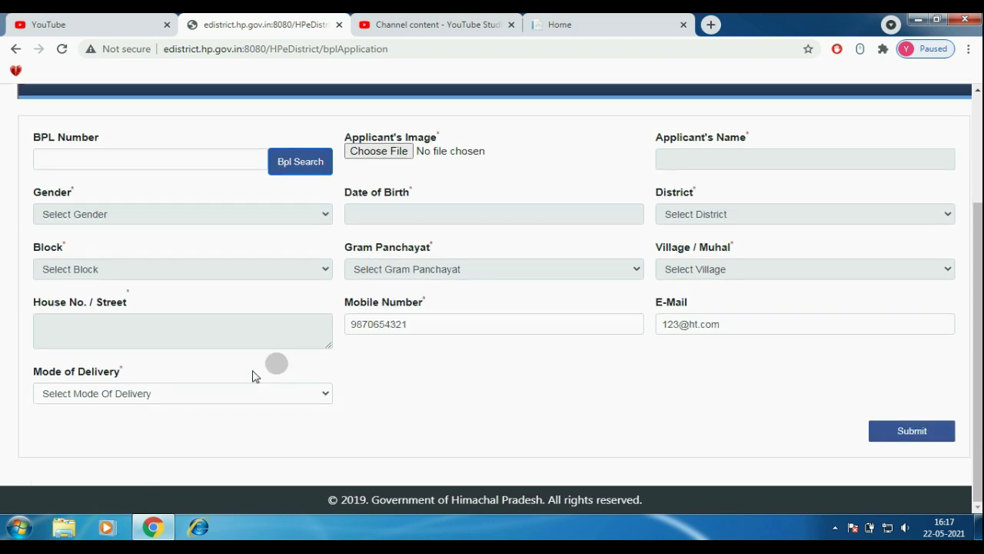
pyautogui.click(287, 393)
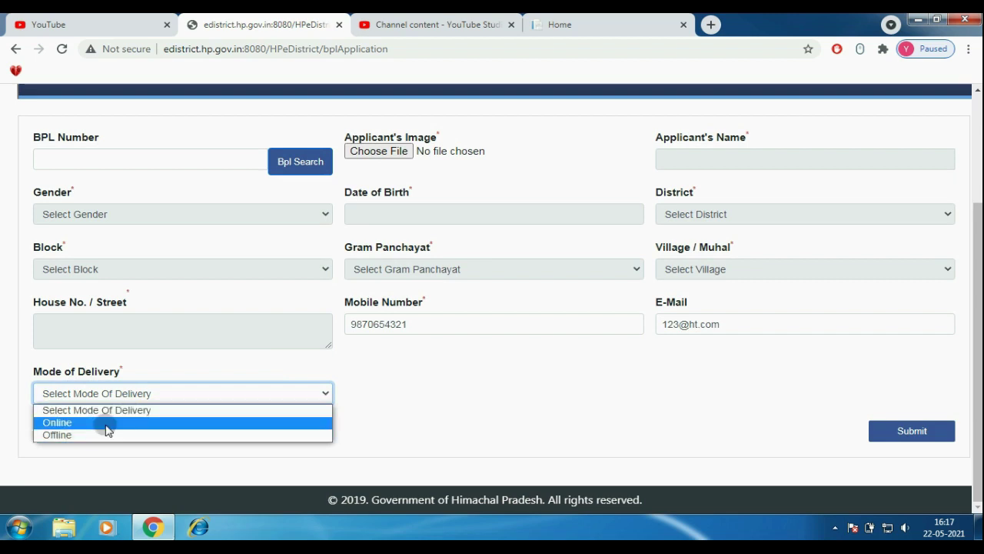
pyautogui.click(108, 425)
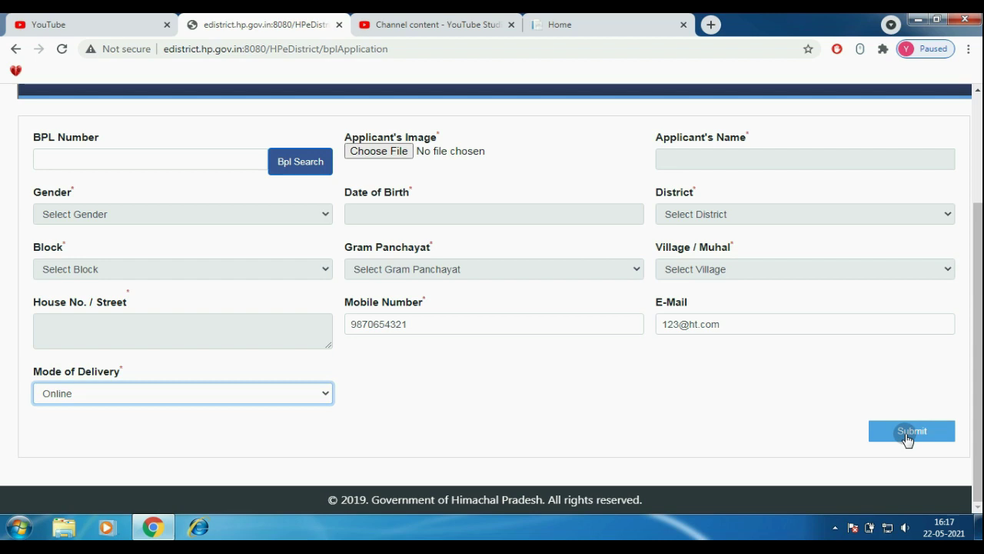
pyautogui.click(907, 434)
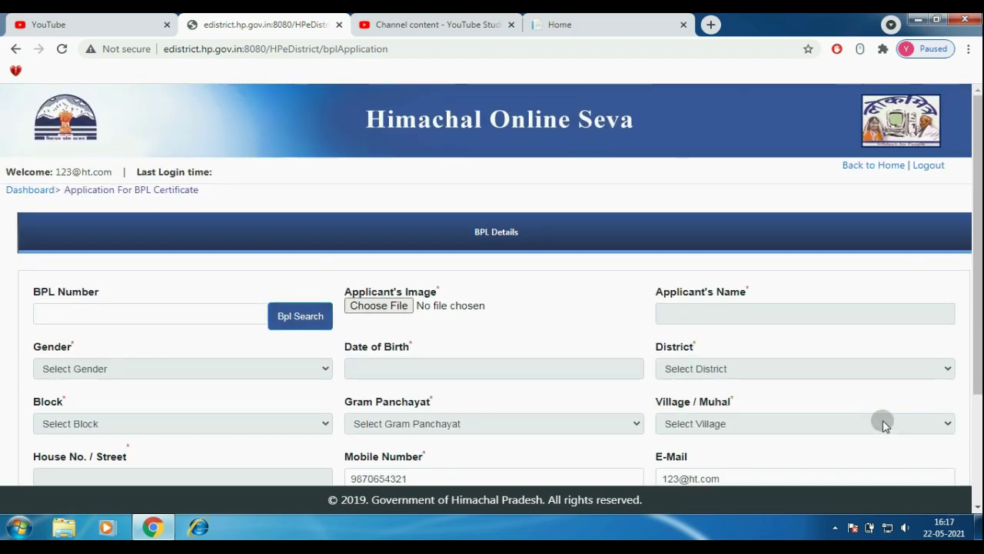
# Return to the BPL dashboard and check the date and status of the existing application.
pyautogui.click(13, 48)
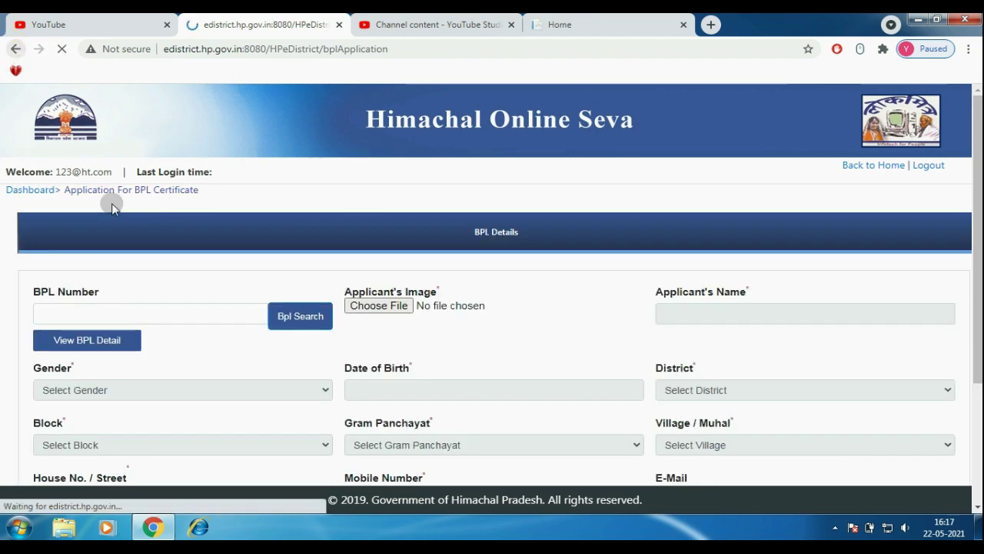
pyautogui.click(15, 48)
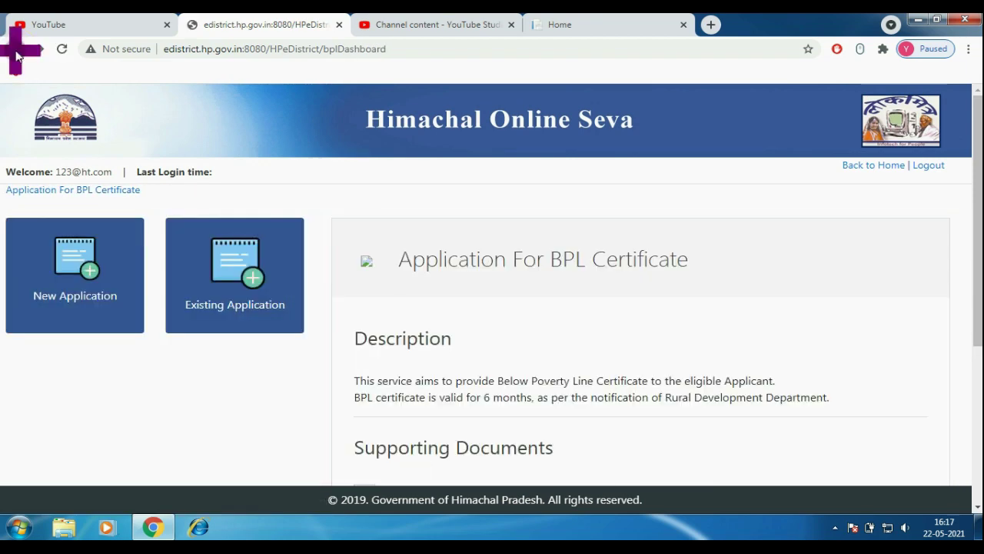
pyautogui.rightClick(15, 50)
pyautogui.click(229, 277)
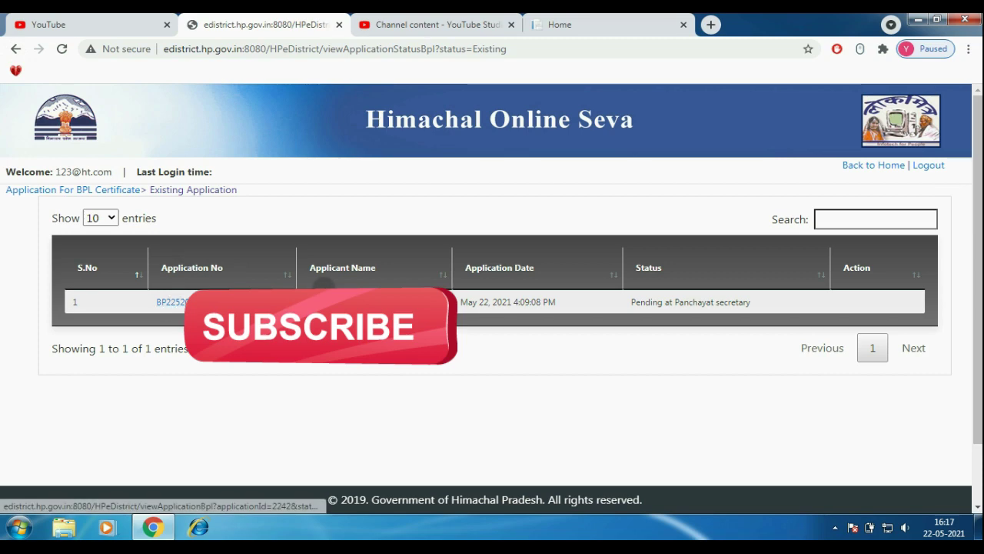
pyautogui.click(534, 301)
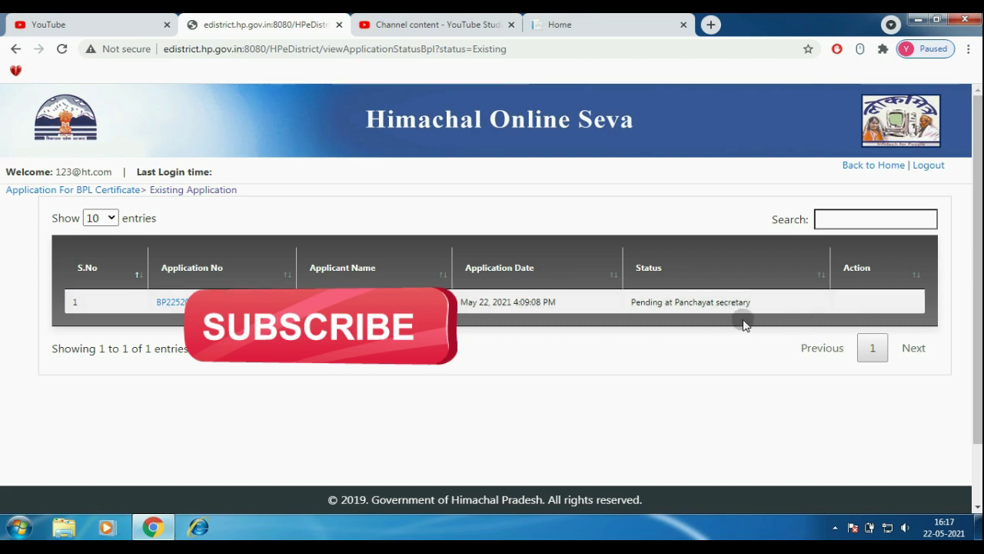
pyautogui.moveTo(628, 302); pyautogui.dragTo(754, 301)
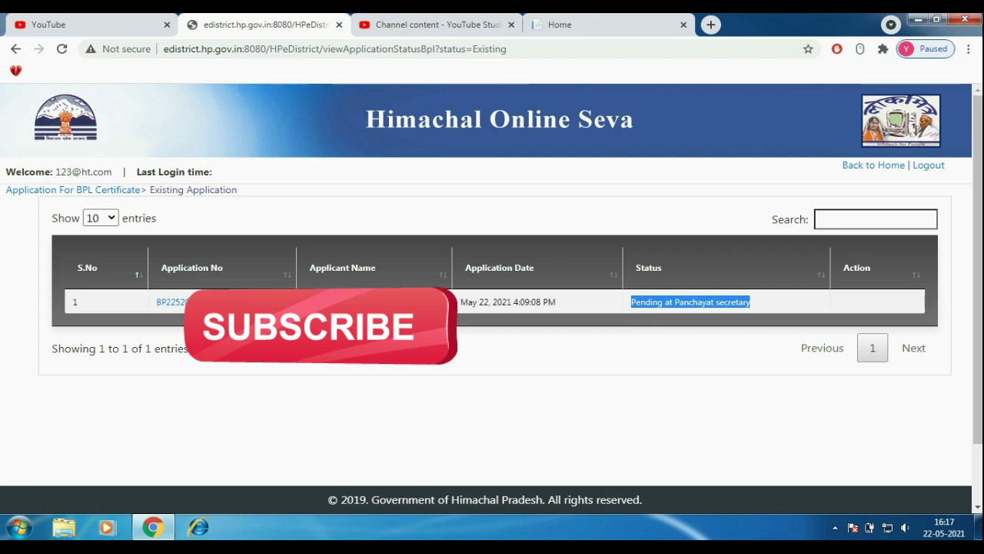
# Reopen a new BPL application and review its Aadhaar search option, applicant's image requirements and remaining fields.
pyautogui.click(73, 189)
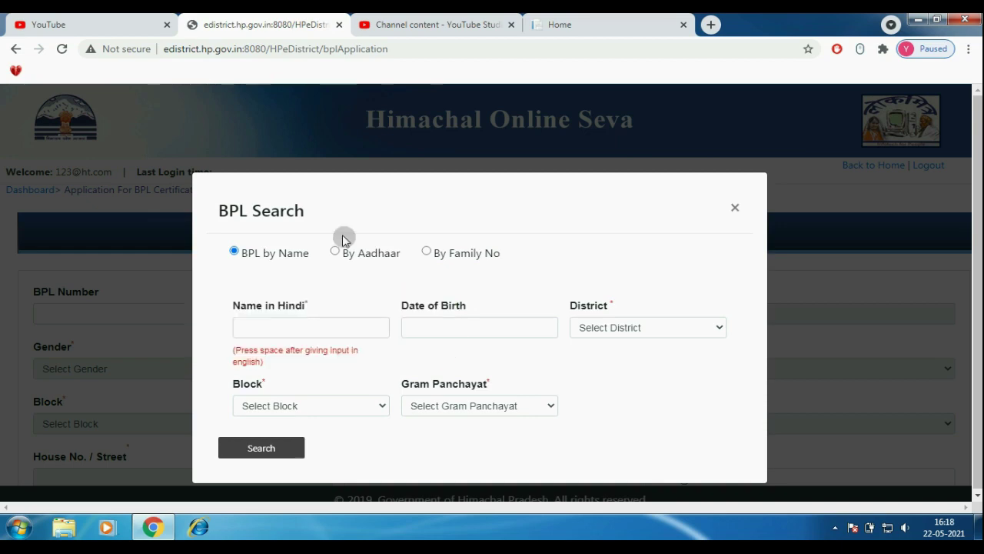
pyautogui.click(335, 252)
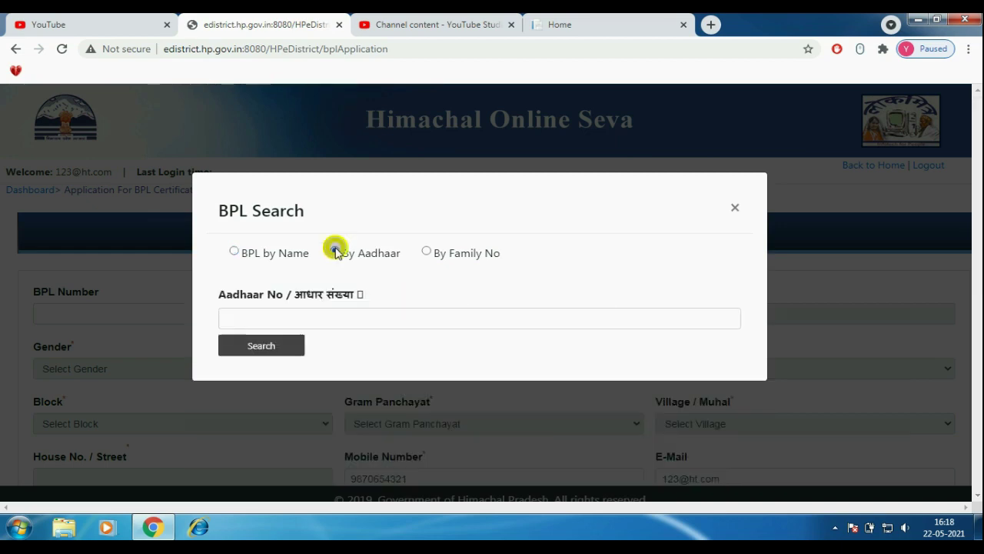
pyautogui.click(251, 403)
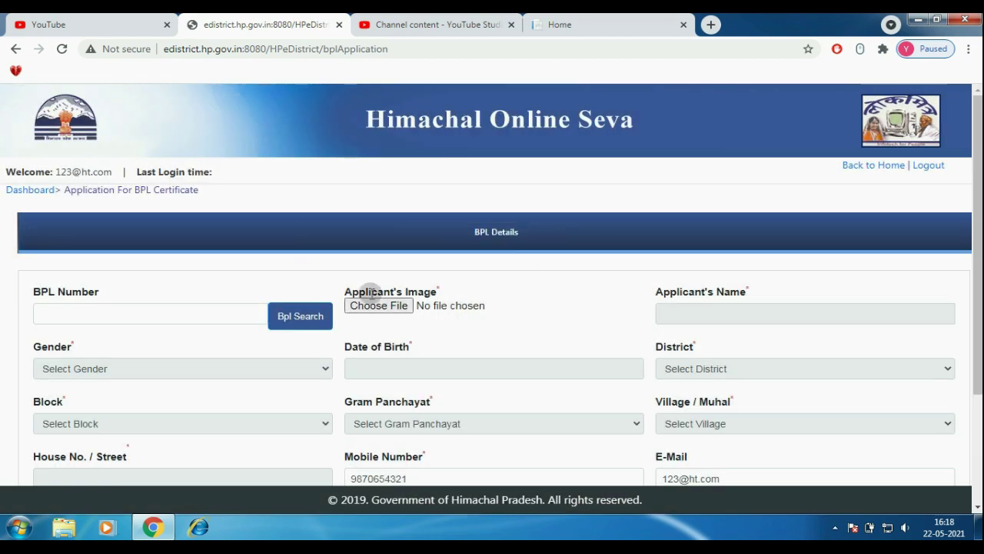
pyautogui.moveTo(431, 302)
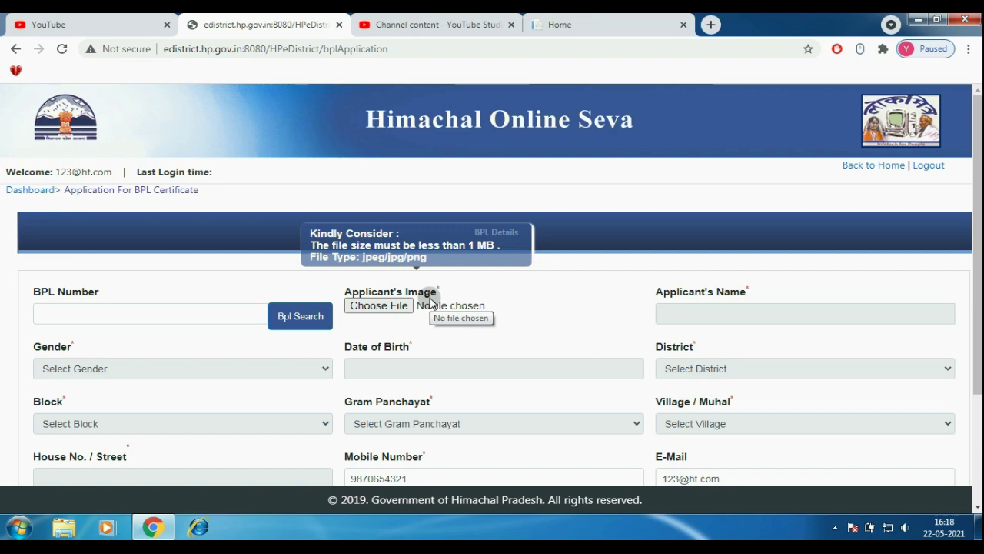
pyautogui.scroll(-3, 431, 300)
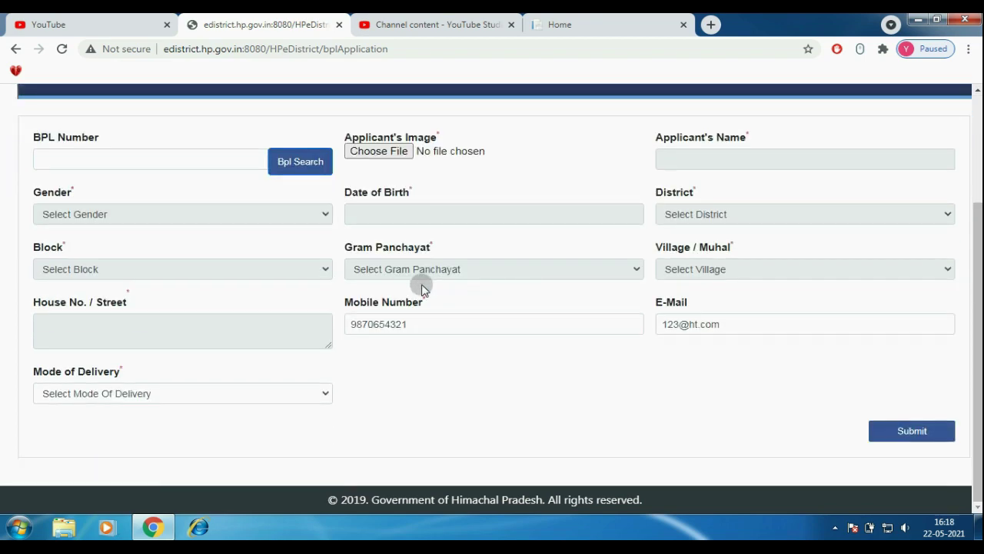